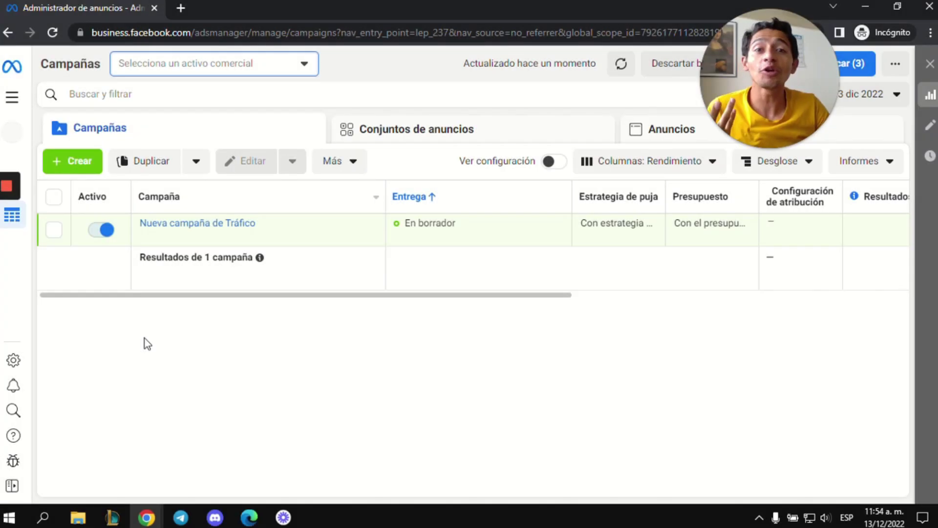
- Start a new campaign with the Tráfico objective and continue to its settings
click(91, 172)
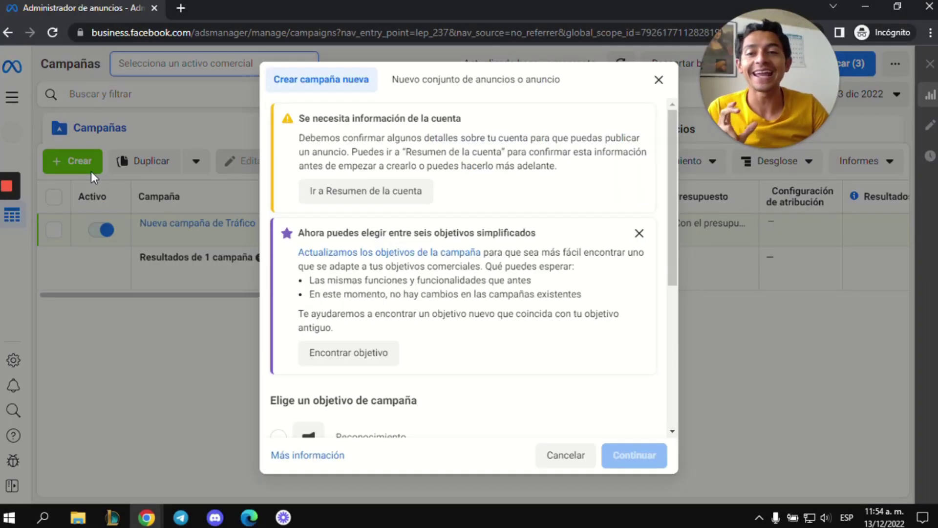
scroll(304, 194, down, 5)
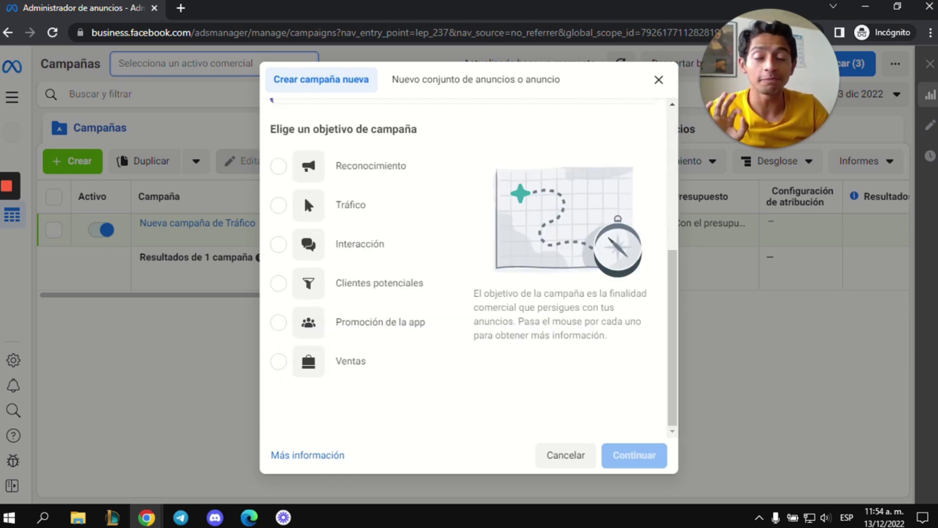
mouse_move(354, 217)
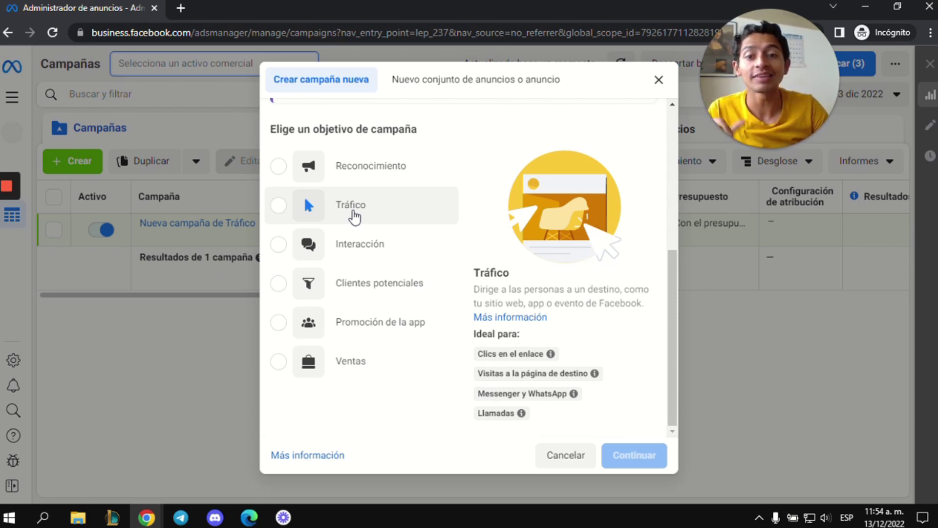
mouse_move(360, 247)
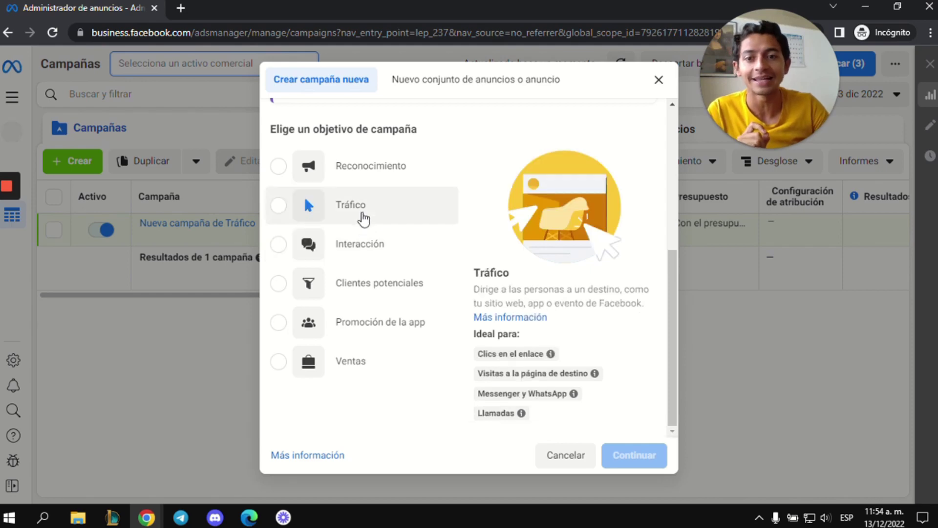
click(363, 219)
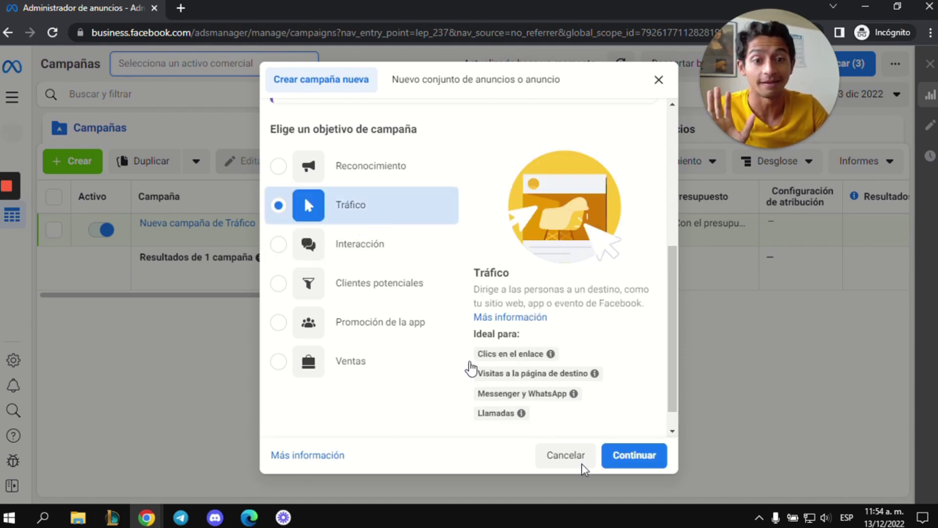
click(655, 455)
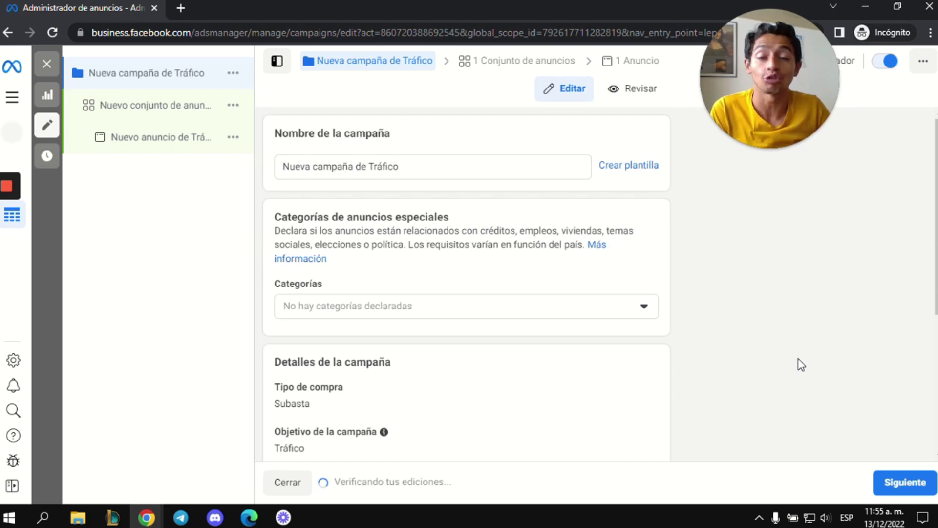
- Rename the campaign as "campaña trafico mensajes adistramiento canino"
click(494, 164)
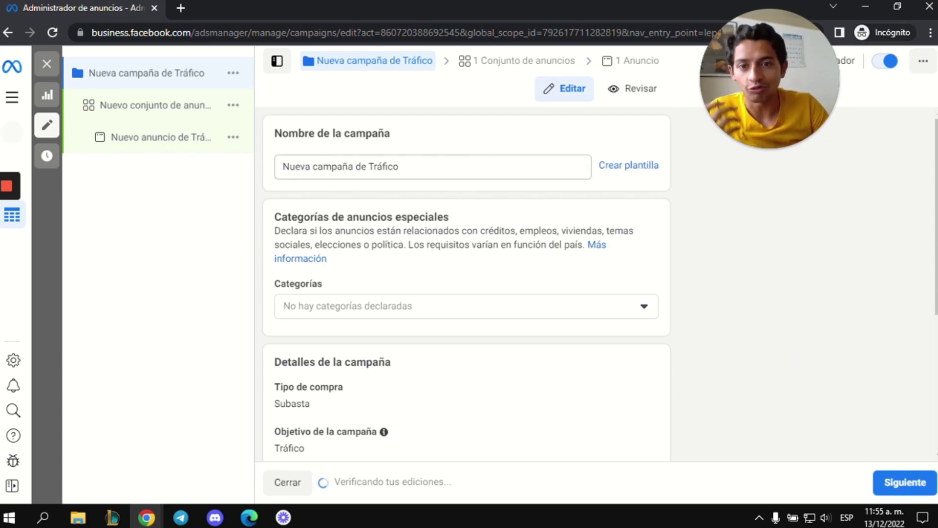
key(ctrl+a)
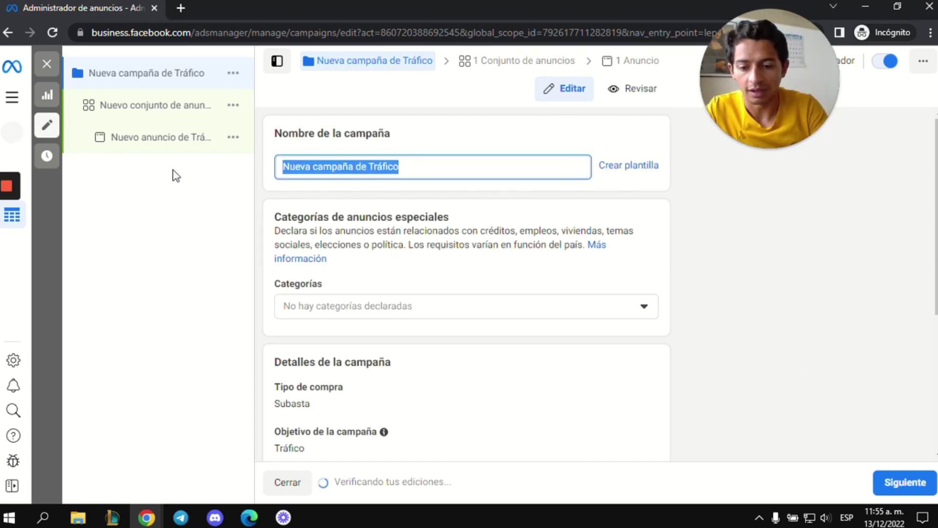
text(campaña trafico mensajes)
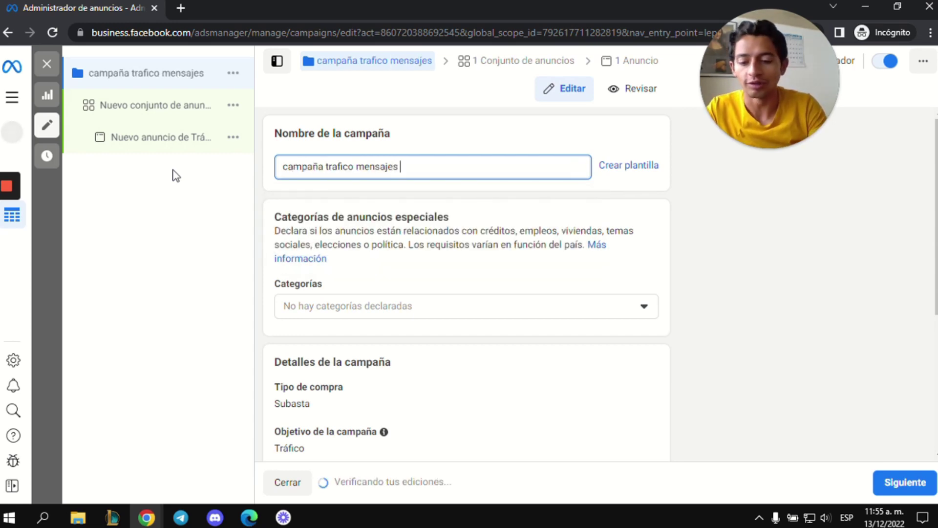
text( adistramiento canino)
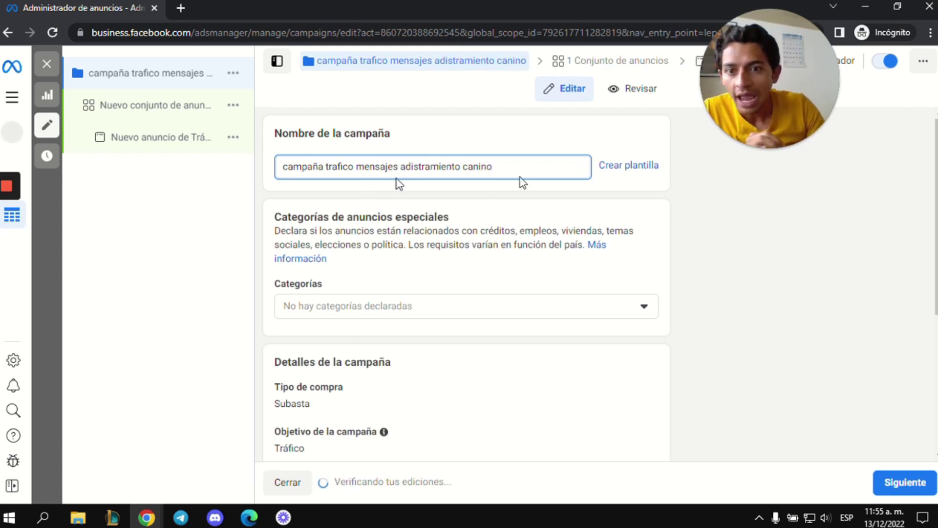
- Check the special ad categories without declaring any, and continue to the ad set settings
scroll(489, 184, down, 1)
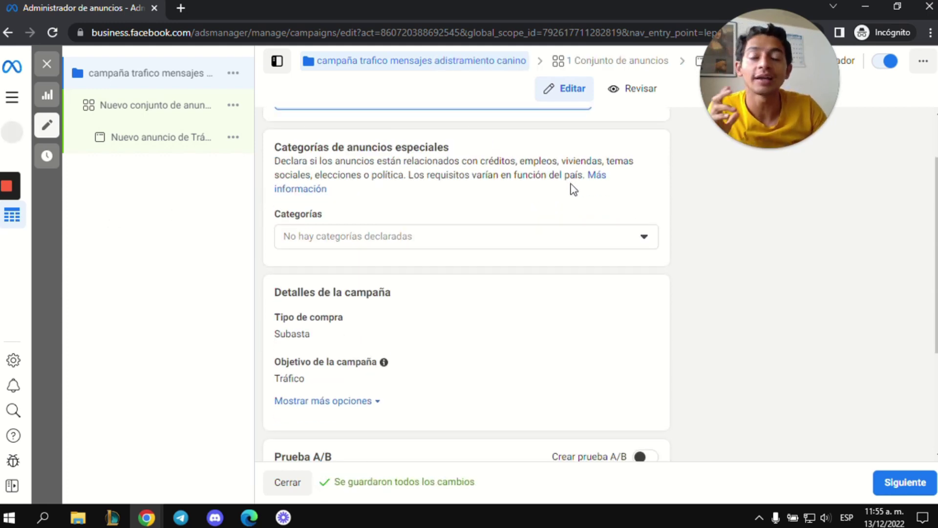
click(526, 241)
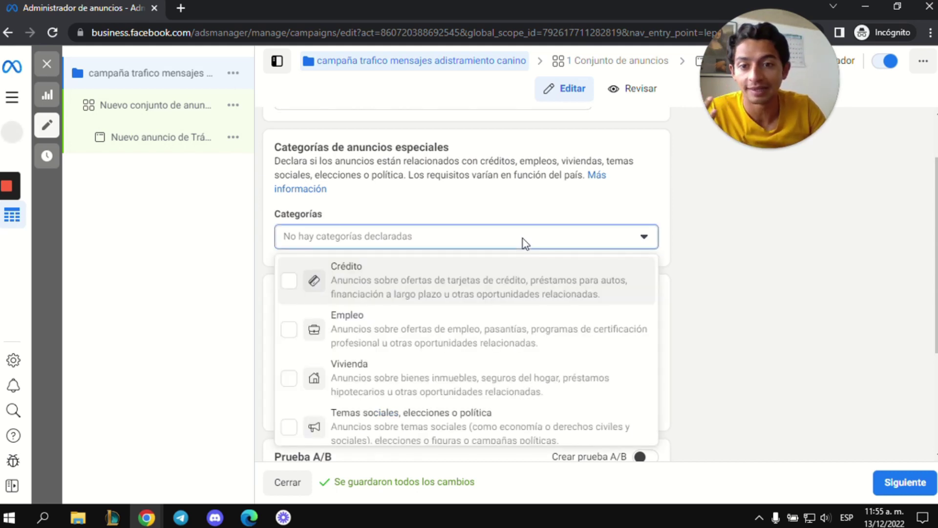
click(763, 252)
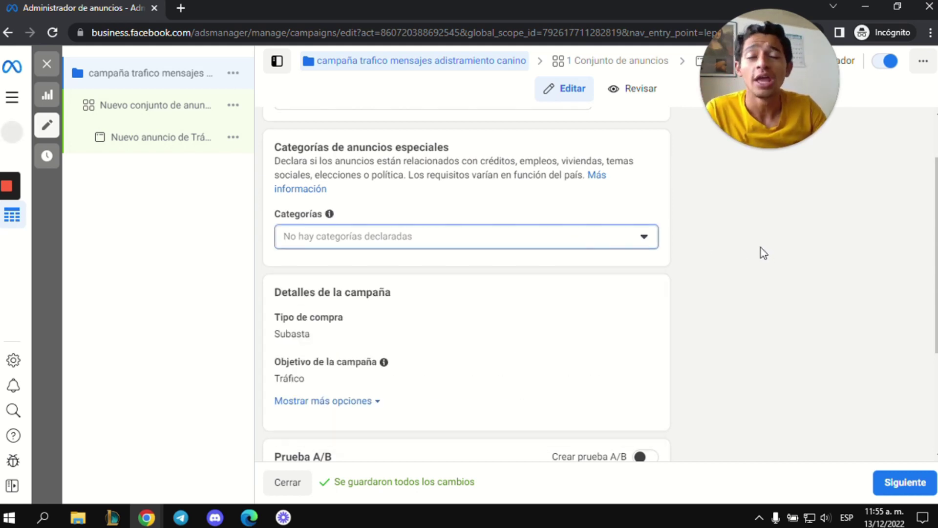
scroll(763, 253, down, 1)
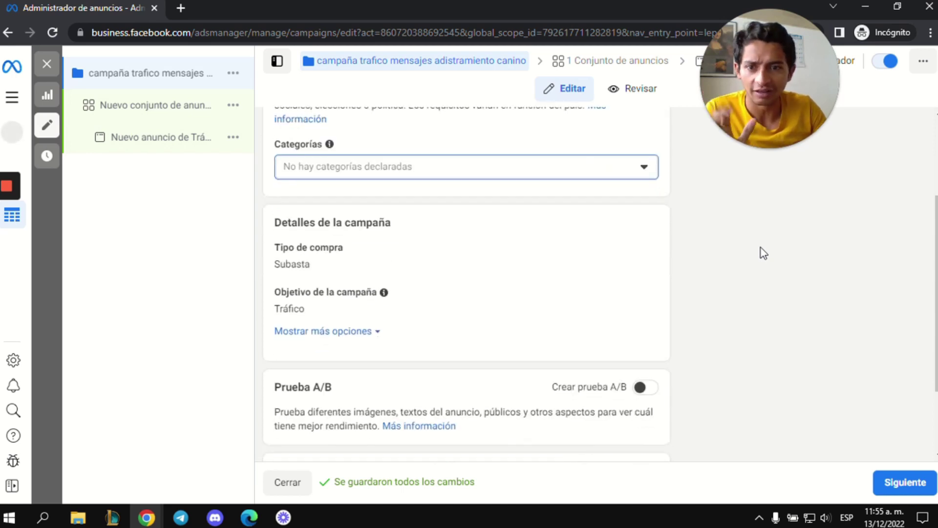
scroll(764, 252, down, 1)
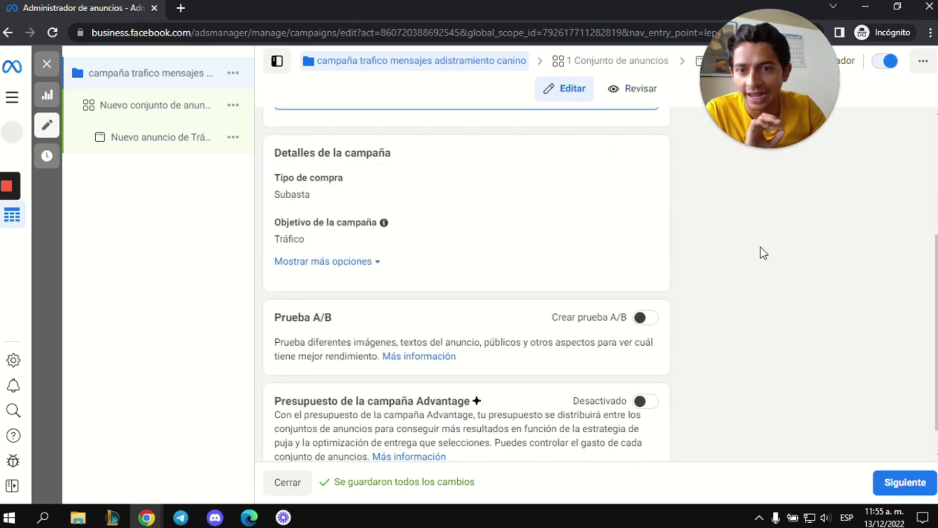
scroll(401, 218, down, 1)
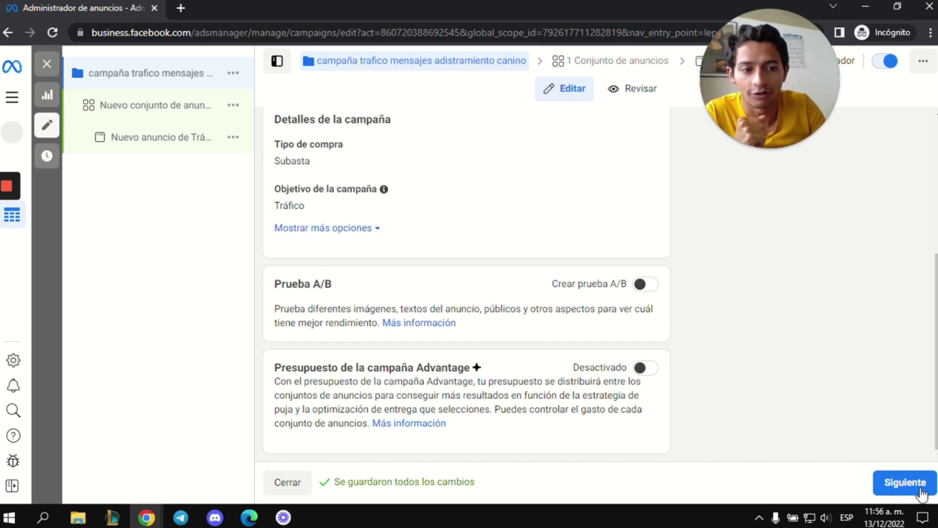
click(905, 481)
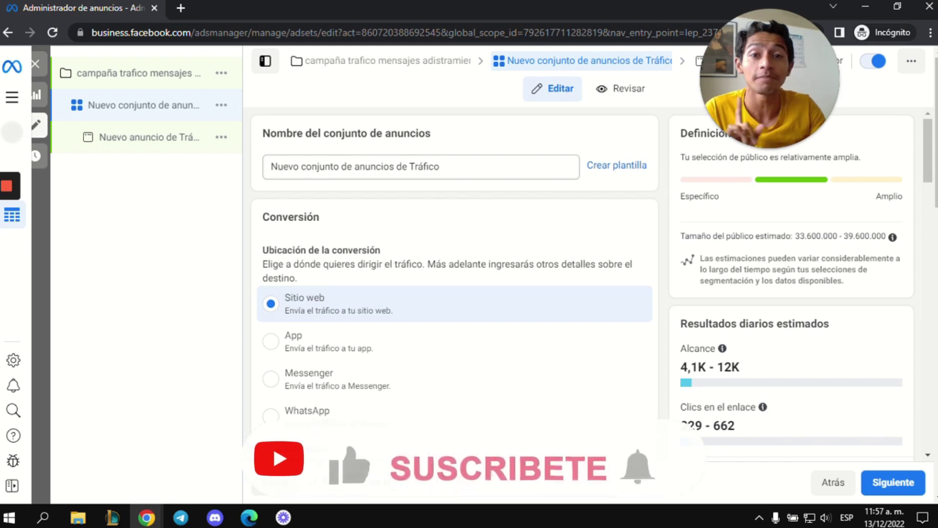
- Set the ad set's conversion location to Messenger
scroll(475, 165, down, 1)
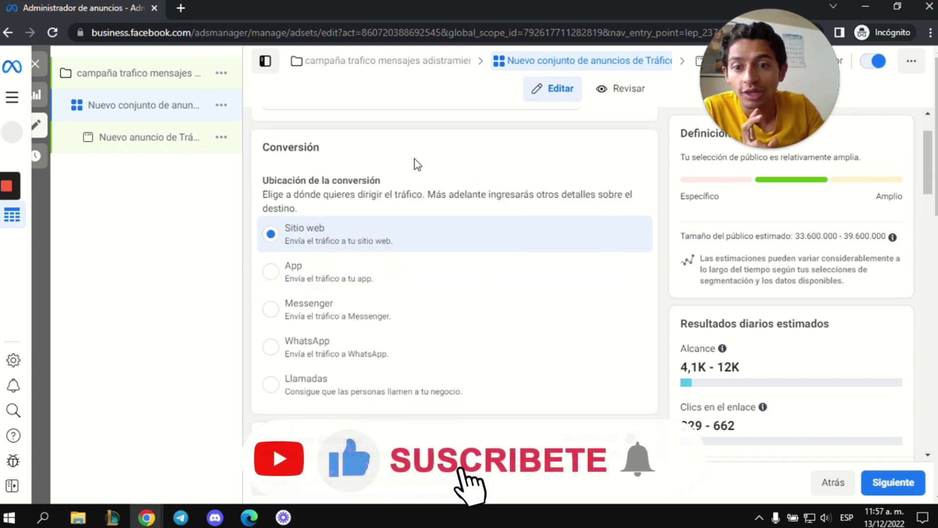
scroll(415, 166, down, 1)
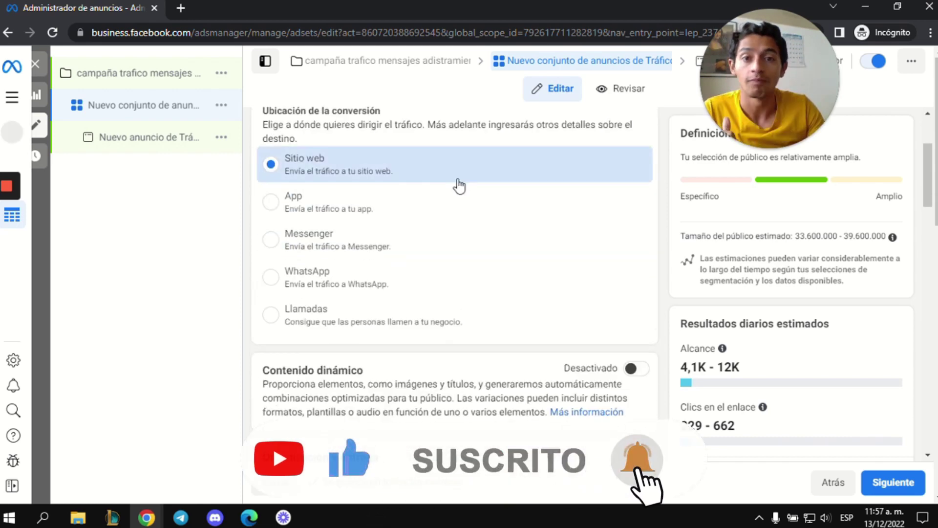
click(409, 246)
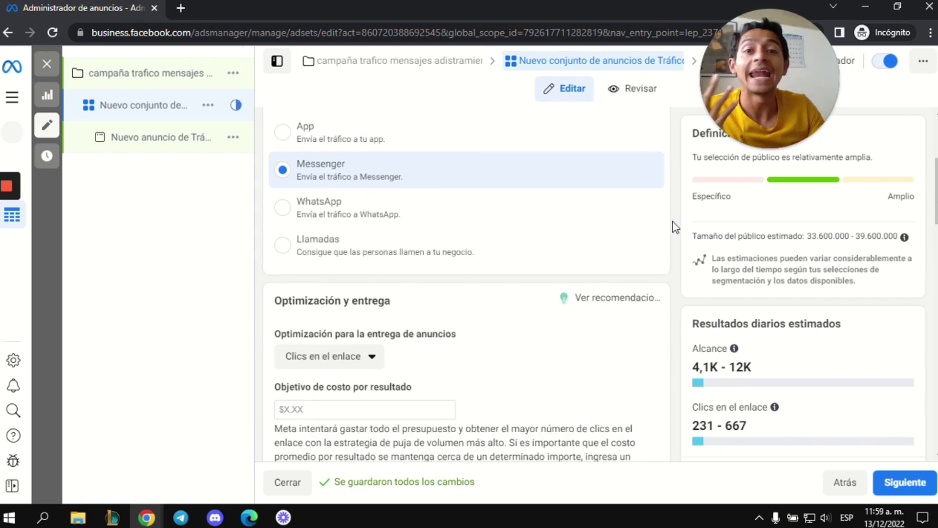
- Try WhatsApp as the conversion location with the page Conecta con los ángeles, and switch back to Messenger
click(400, 219)
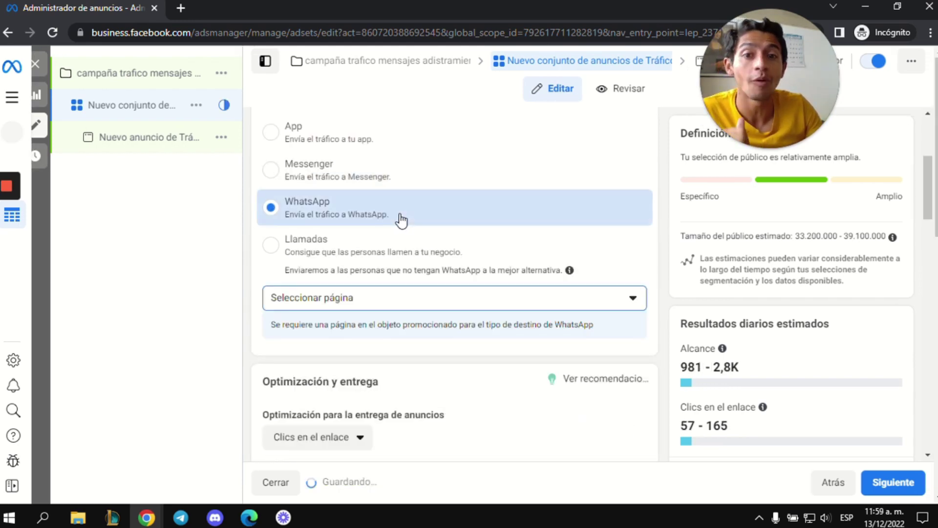
click(635, 306)
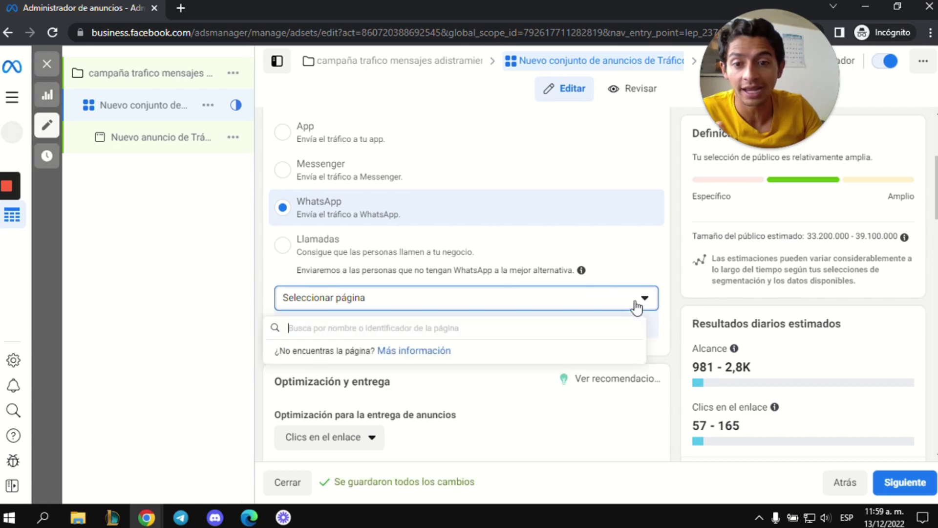
click(297, 351)
click(356, 394)
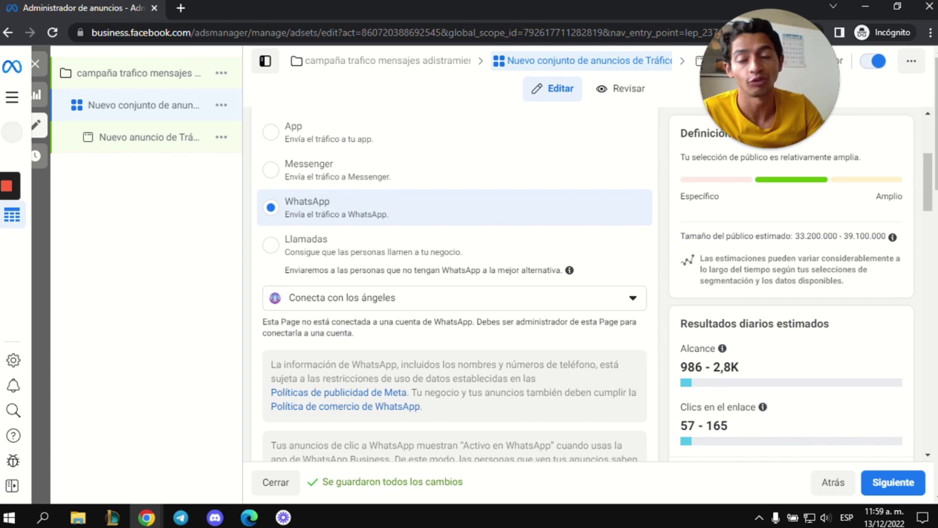
click(331, 184)
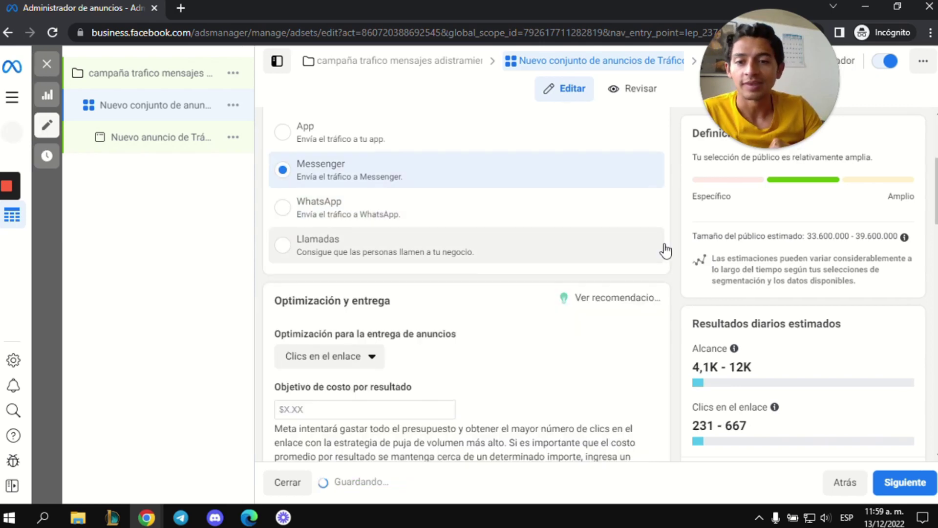
- Set the ad set's daily budget to 5.000 COP
scroll(667, 259, down, 4)
scroll(668, 265, up, 4)
scroll(667, 265, down, 2)
scroll(668, 266, down, 2)
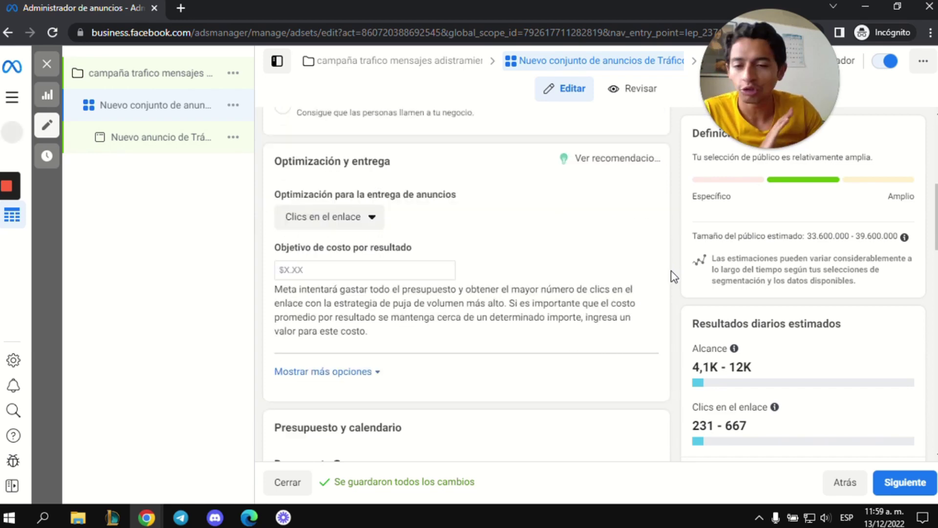
scroll(674, 277, down, 3)
scroll(673, 277, down, 3)
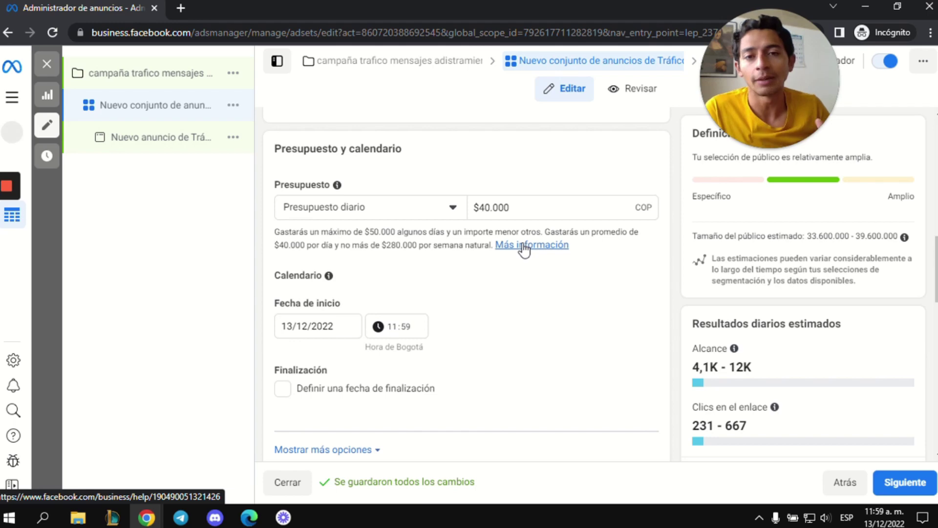
click(509, 207)
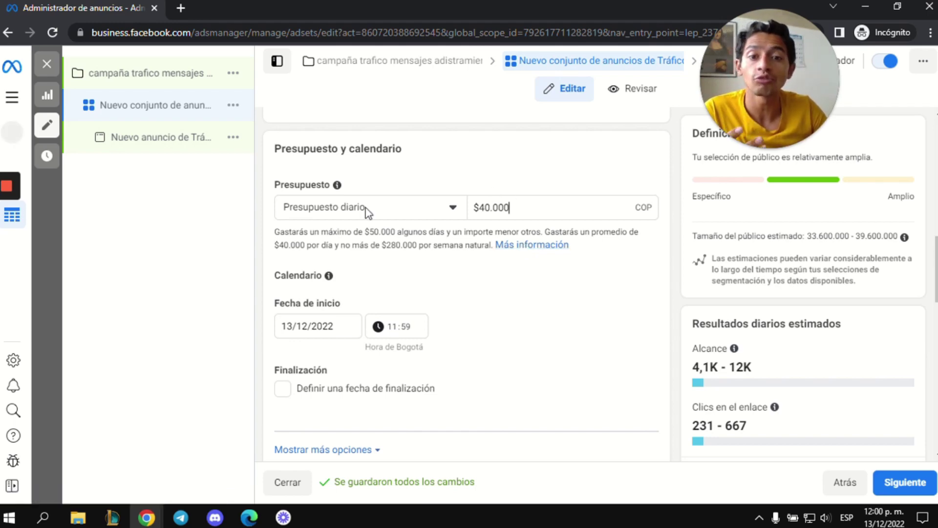
text(5000)
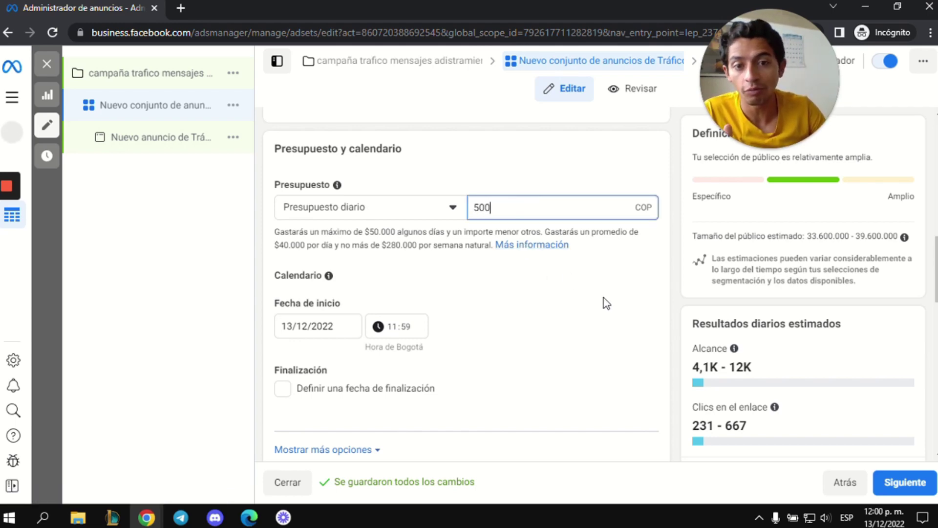
click(606, 303)
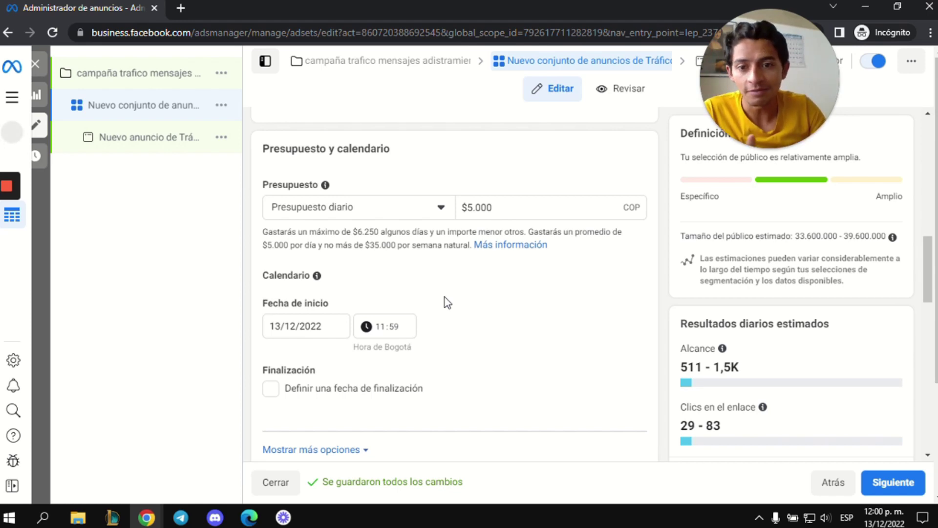
- Try enabling an end date in the ad set's schedule, and turn it off again
scroll(446, 299, down, 1)
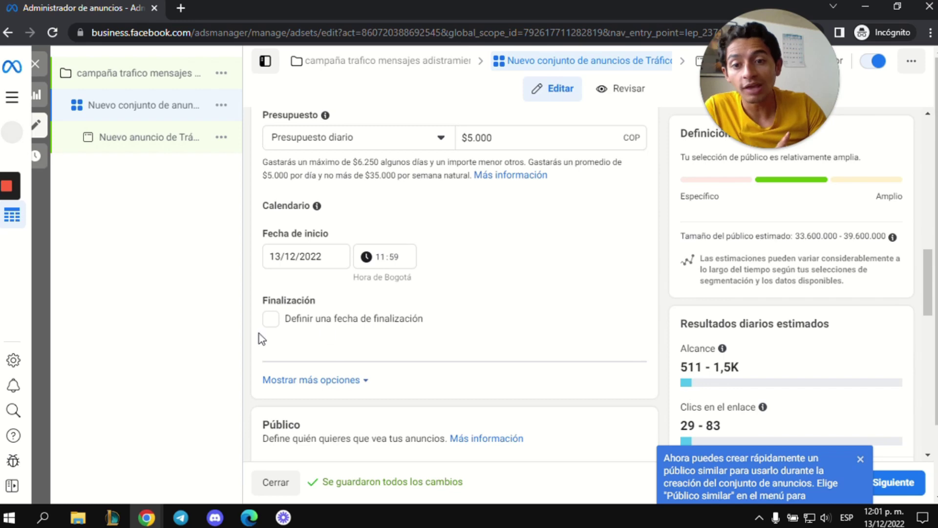
click(272, 323)
scroll(638, 237, down, 3)
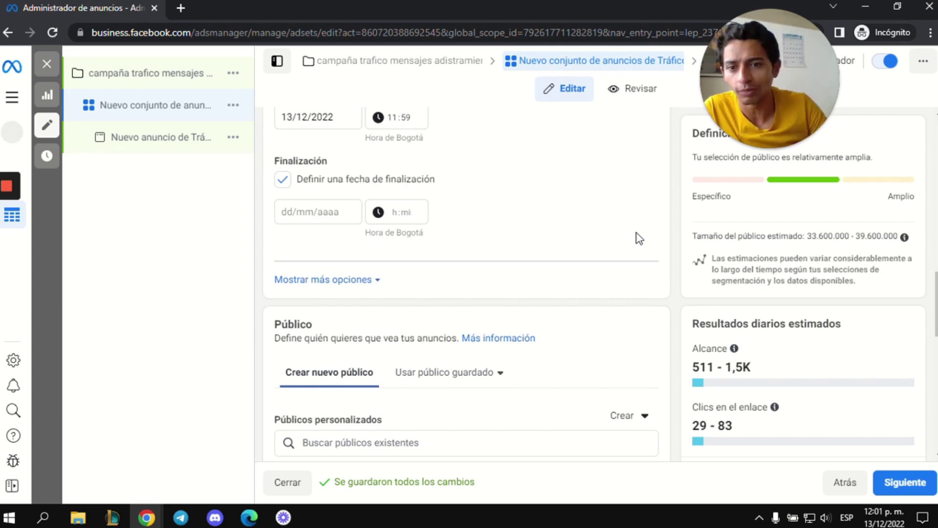
click(283, 180)
- Examine the ad set's audience section, including custom audiences, location, age, gender and detailed targeting
scroll(600, 288, down, 3)
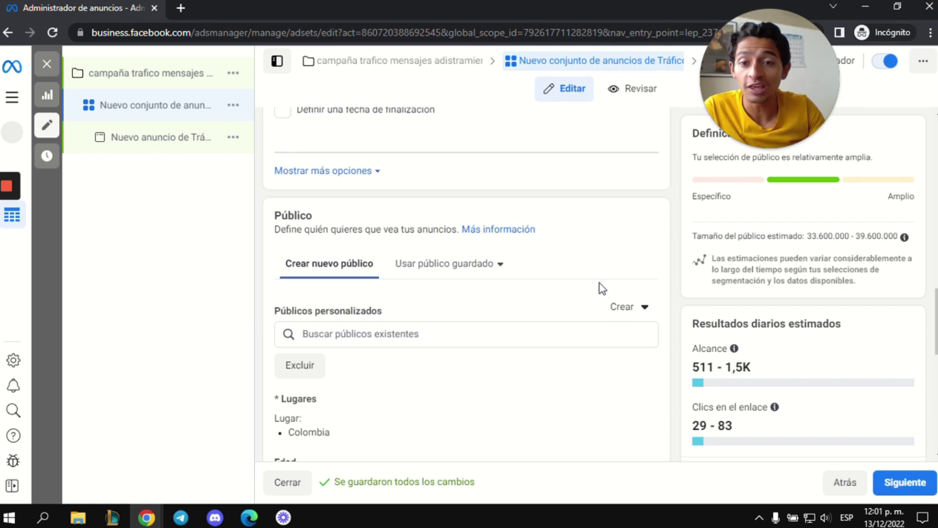
scroll(600, 284, down, 2)
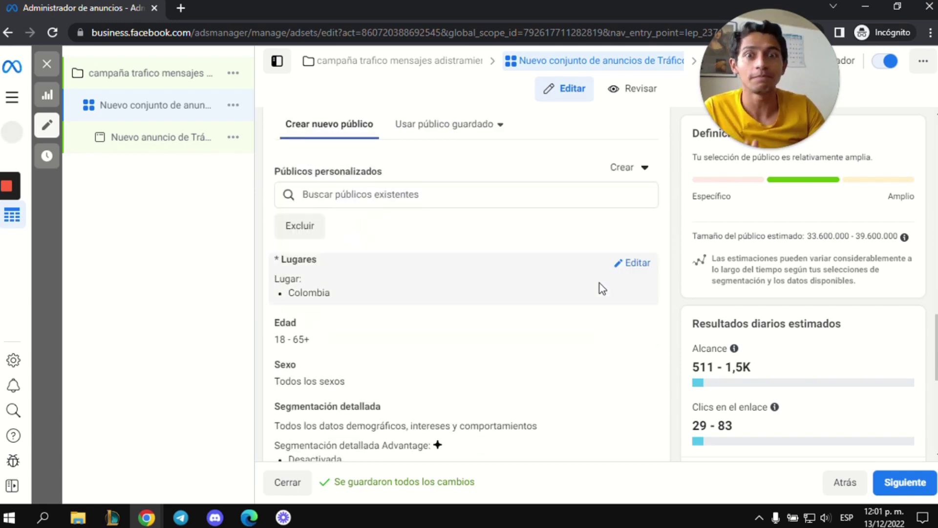
scroll(600, 283, up, 2)
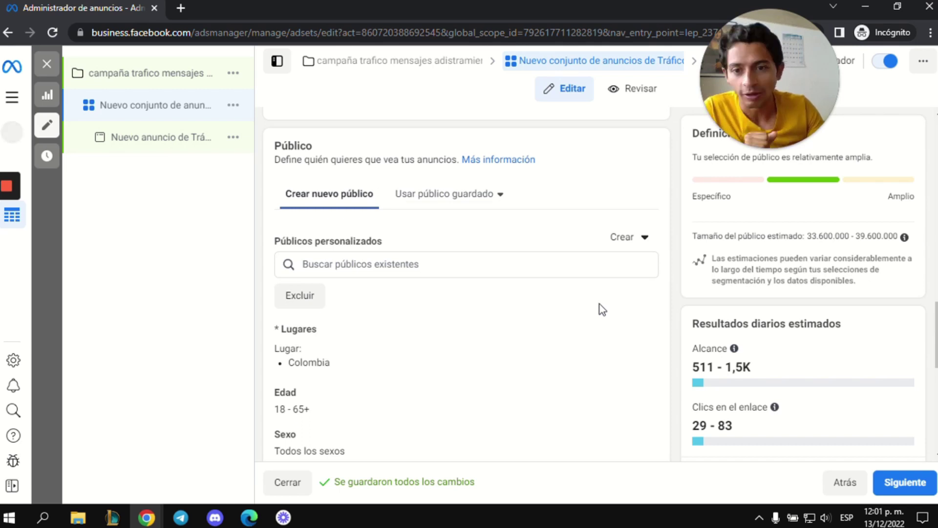
scroll(426, 308, down, 2)
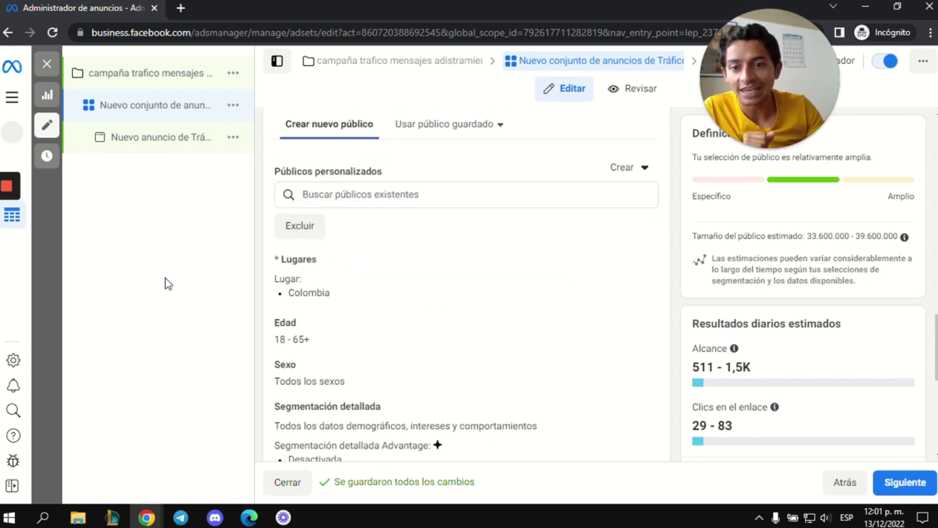
- Add Perú as an included location for the ad set's audience alongside Colombia
click(635, 264)
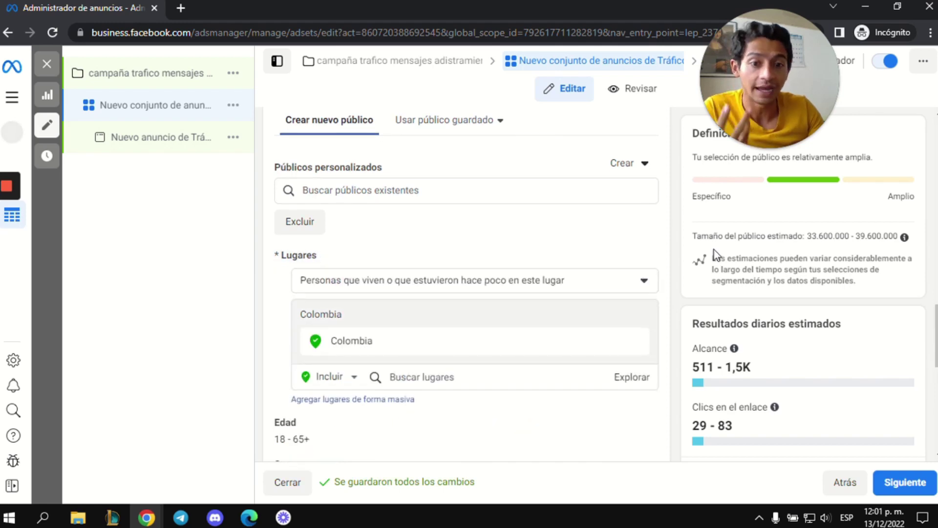
scroll(675, 254, down, 4)
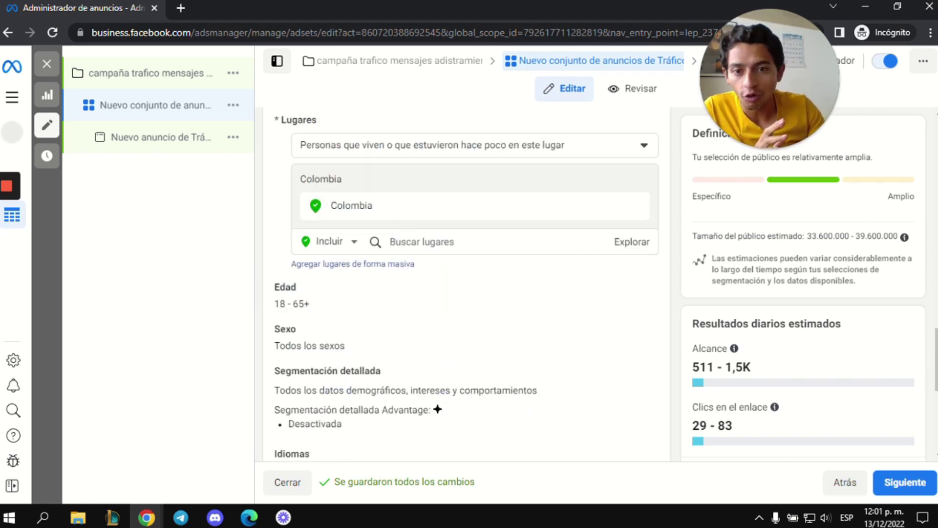
click(420, 242)
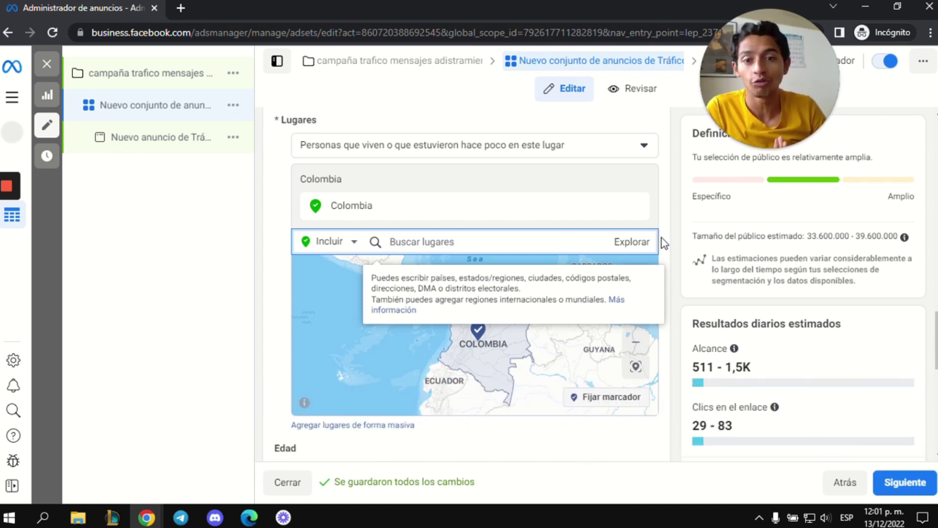
text(peru)
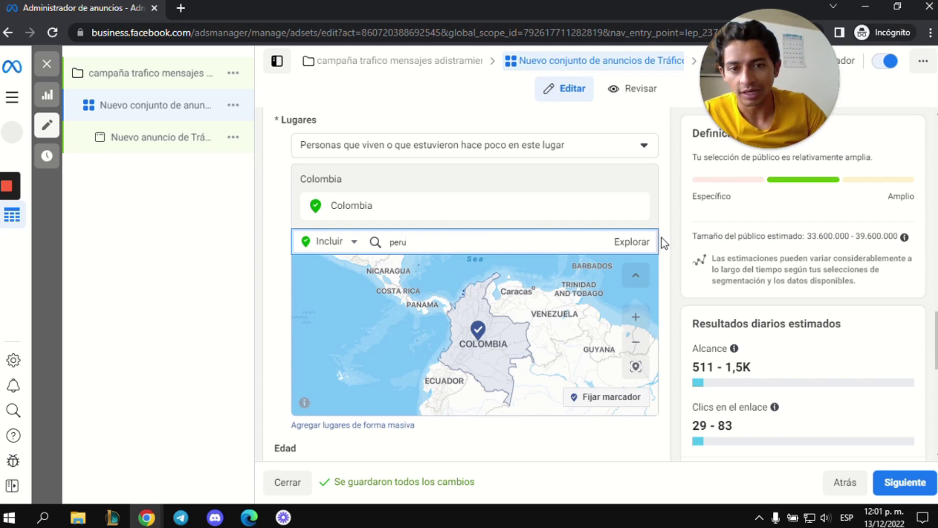
click(415, 274)
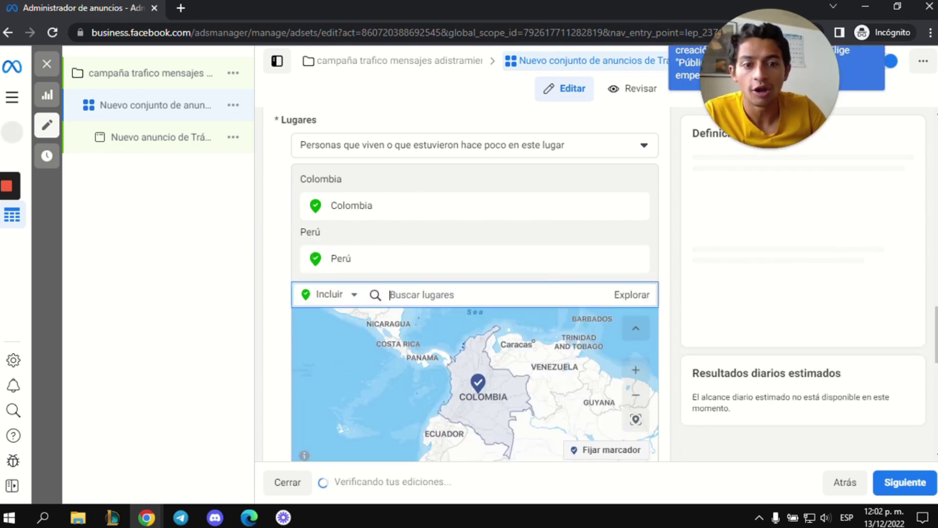
- Exclude the country Nicaragua from the audience's locations
scroll(683, 262, down, 4)
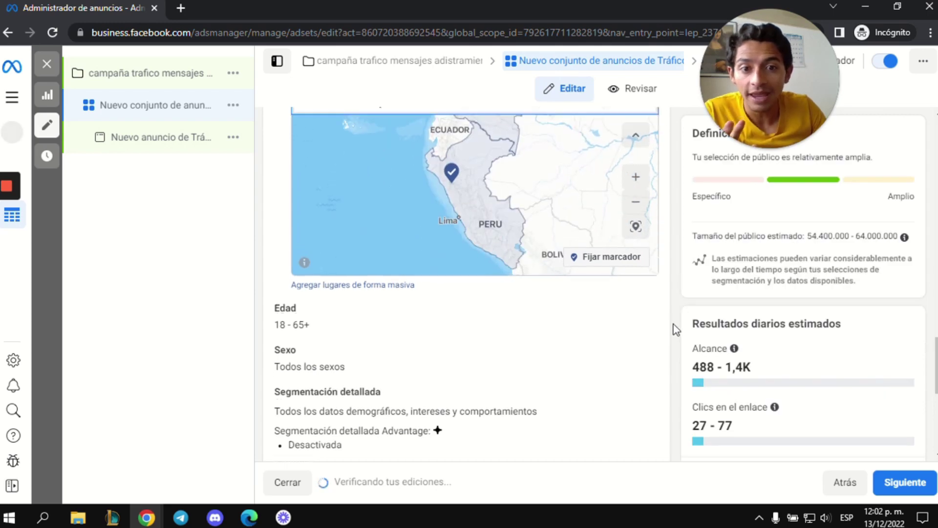
scroll(676, 329, up, 3)
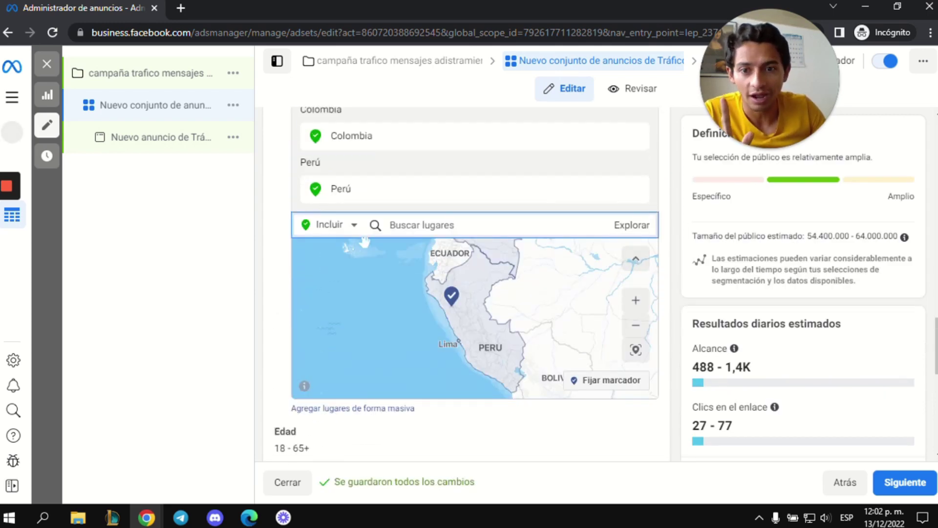
click(348, 229)
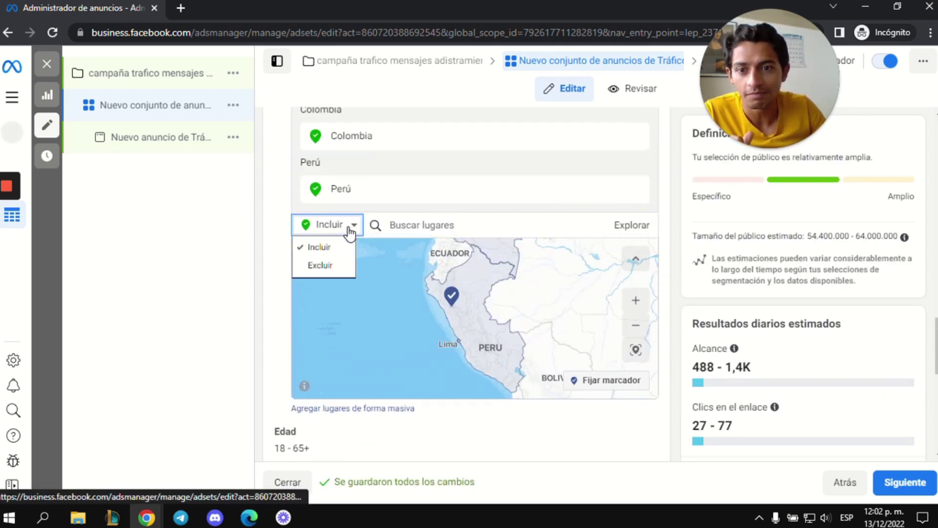
click(318, 266)
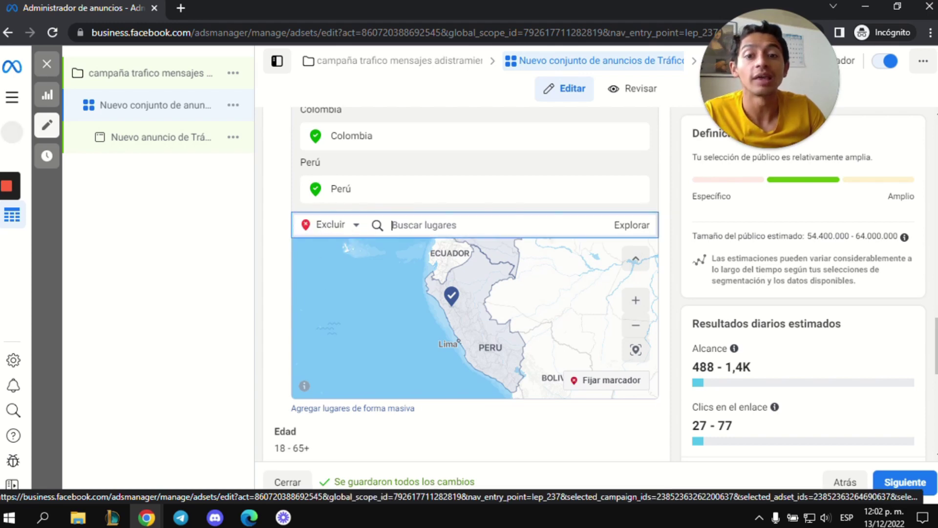
text(nicara)
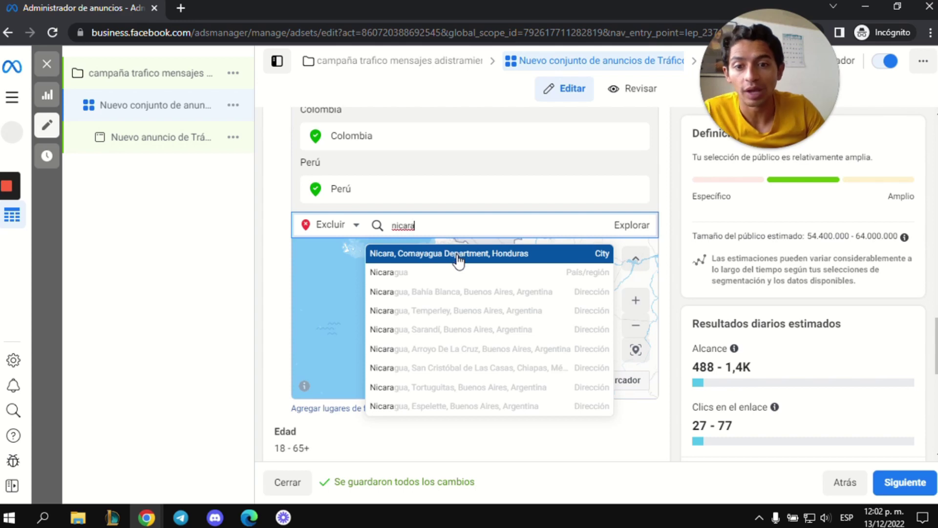
text(gua)
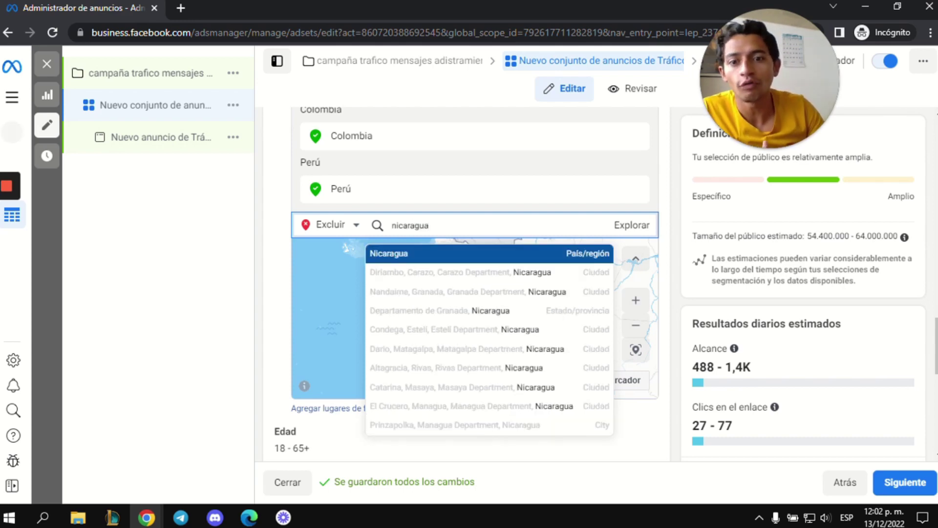
click(445, 256)
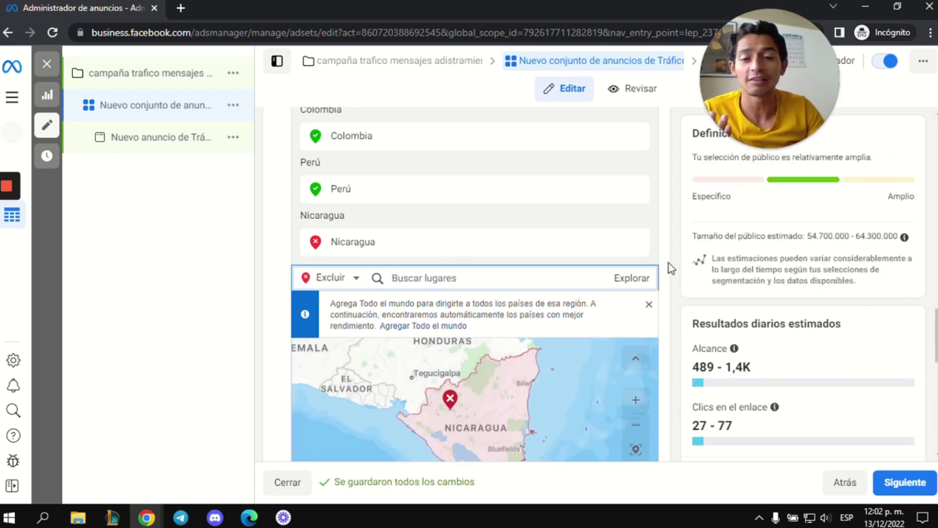
- Set the audience's age range to 25 through 50
scroll(670, 263, down, 3)
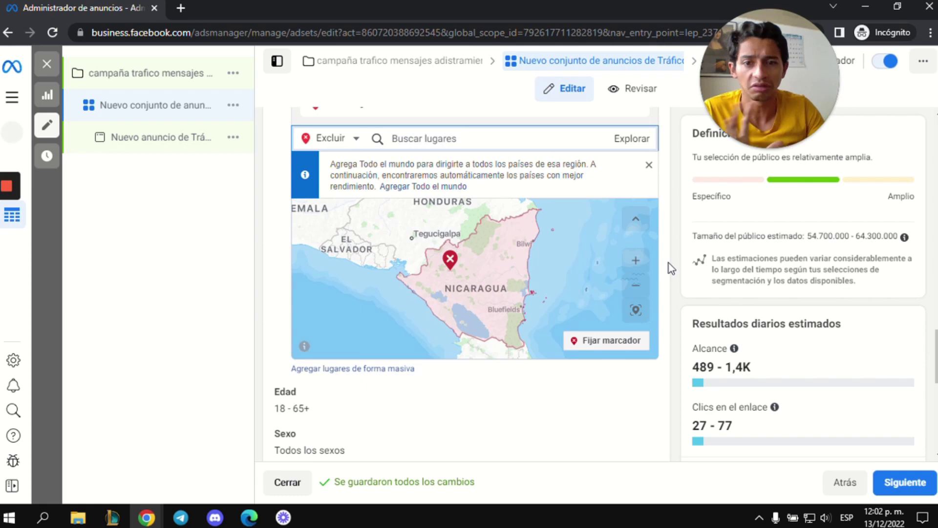
scroll(669, 263, down, 1)
scroll(669, 310, down, 3)
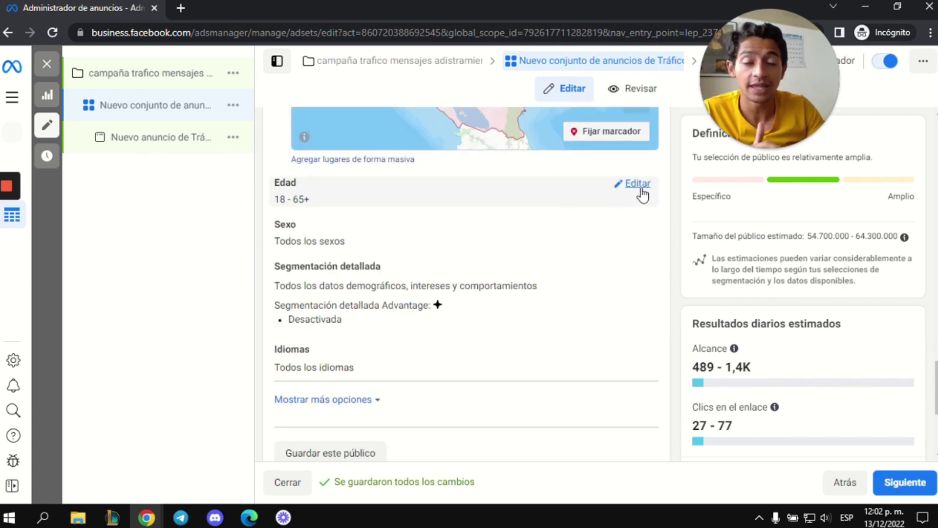
click(637, 185)
click(326, 207)
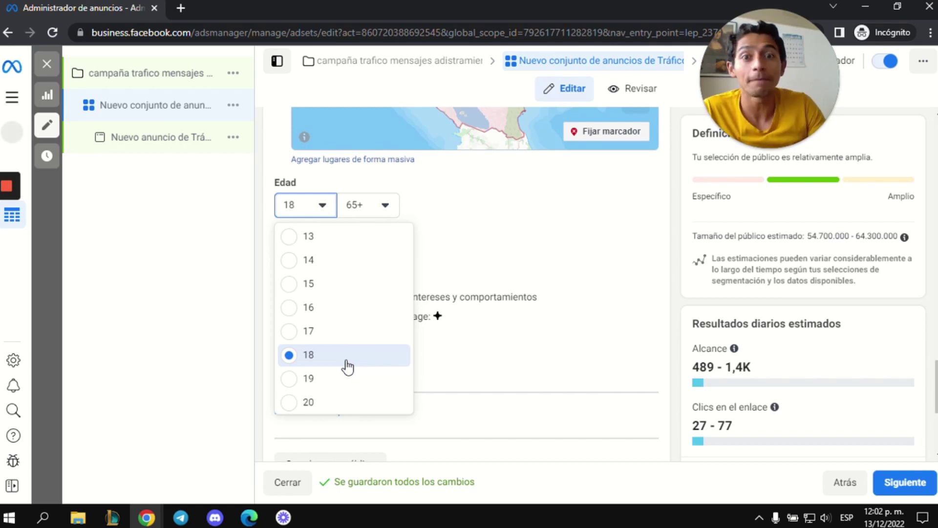
scroll(350, 342, down, 3)
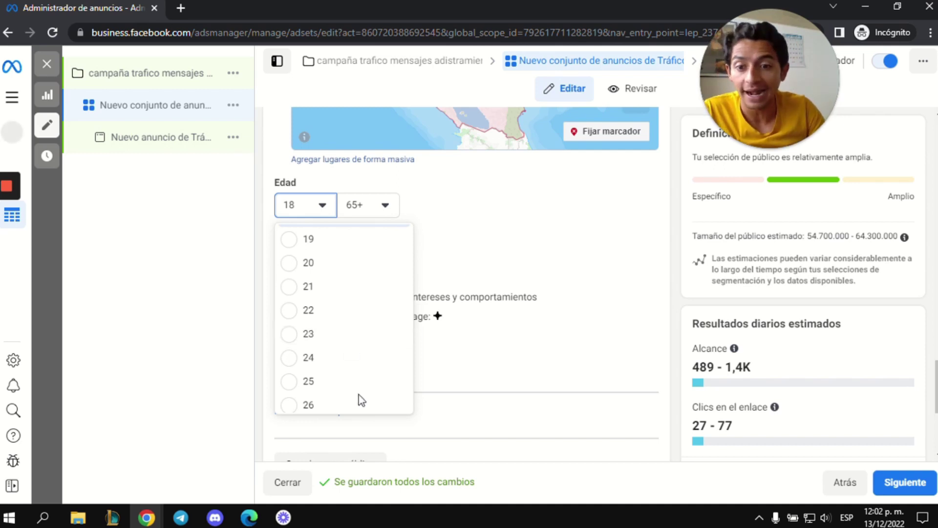
key(Return)
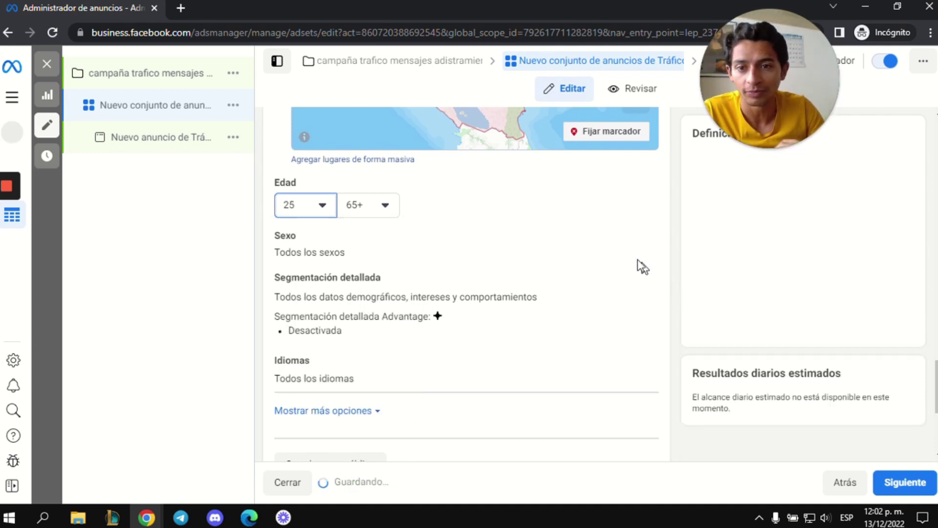
click(377, 211)
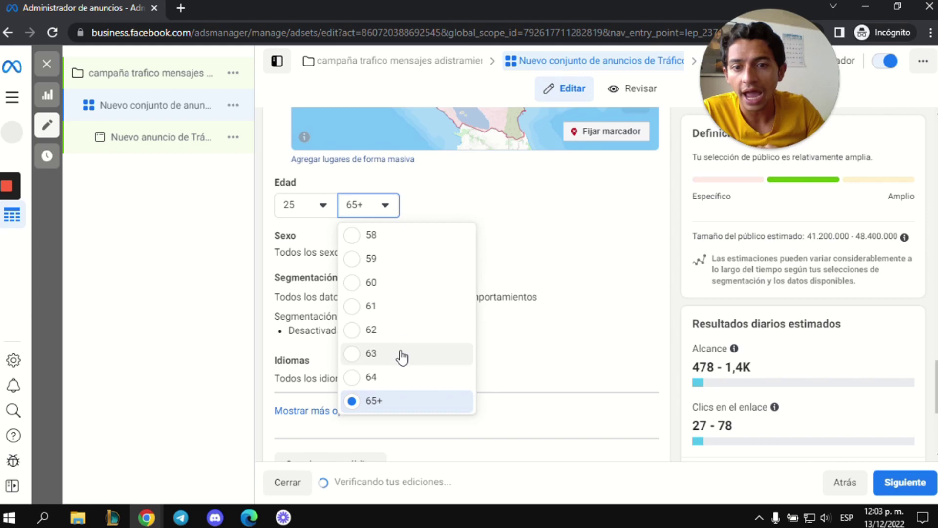
scroll(400, 356, up, 3)
scroll(385, 280, up, 2)
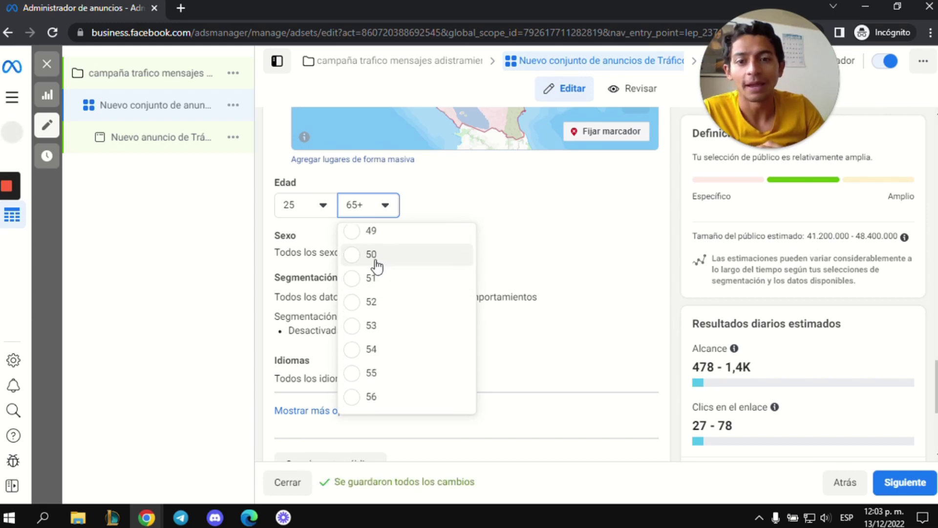
click(376, 250)
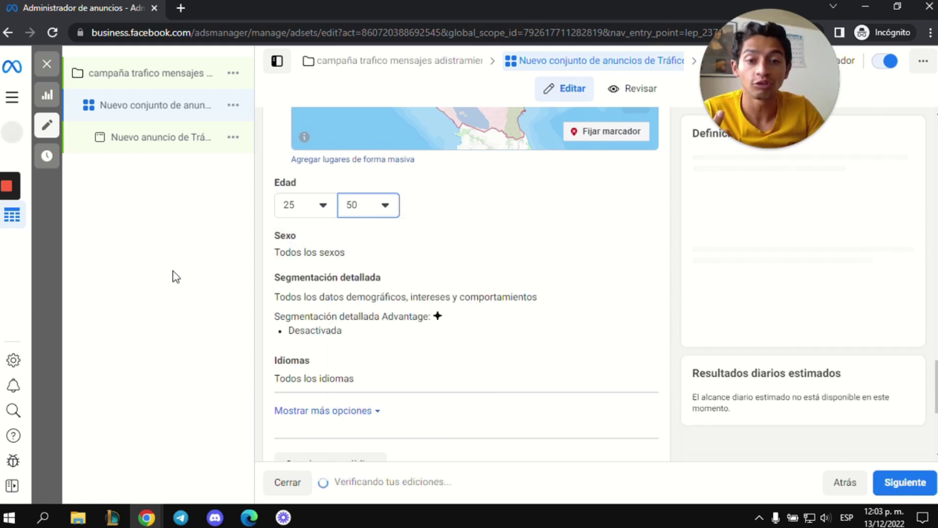
- Open the audience's gender options and add the interest Mascotas (animales) to the detailed targeting
click(632, 240)
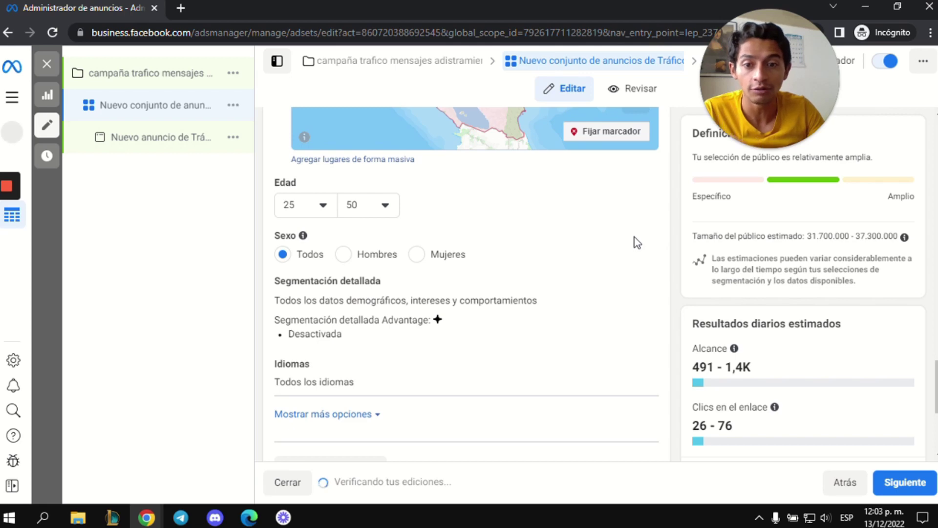
mouse_move(361, 341)
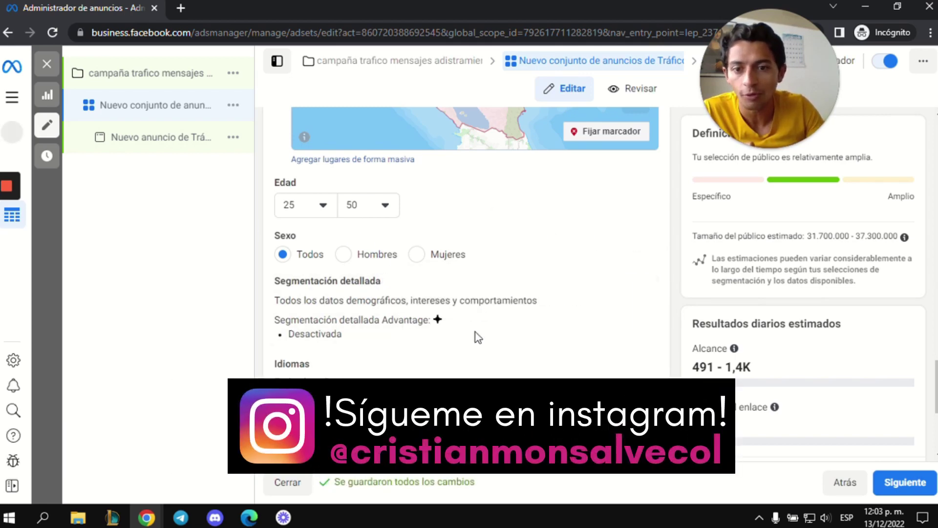
mouse_move(475, 332)
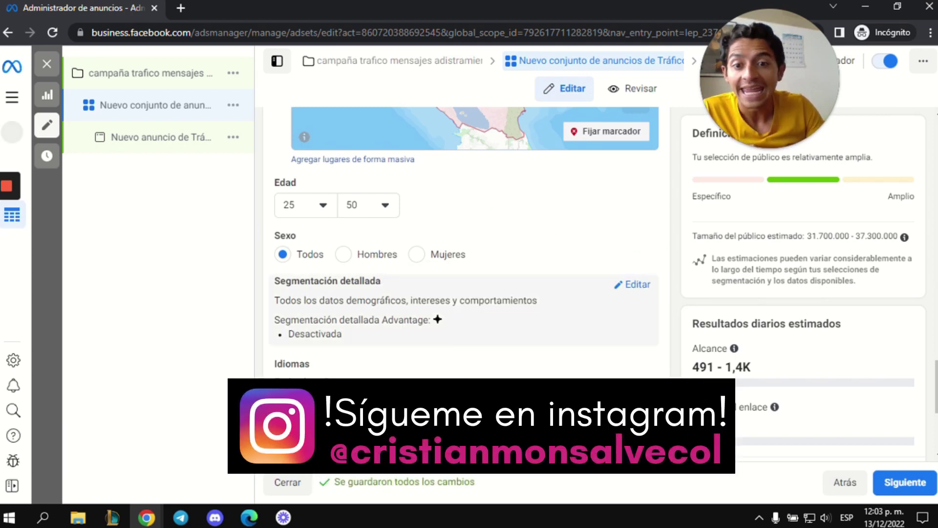
click(635, 285)
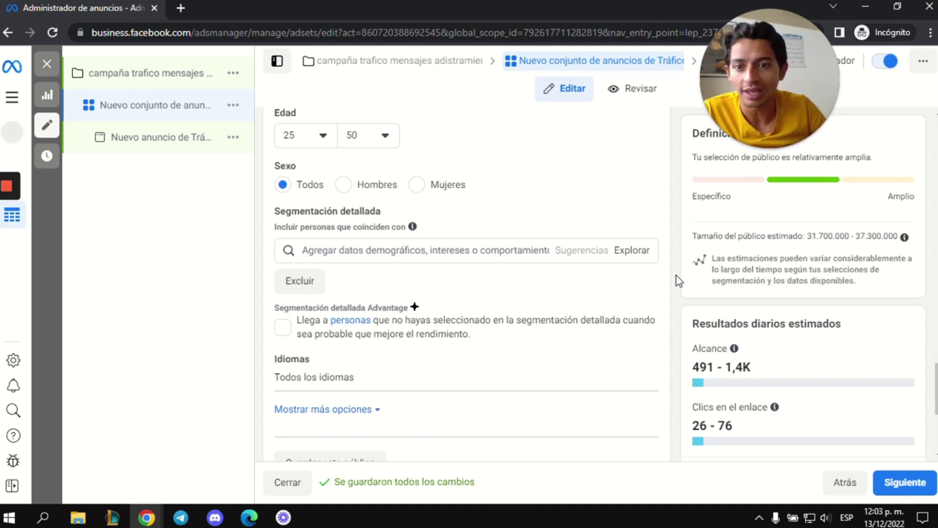
click(421, 249)
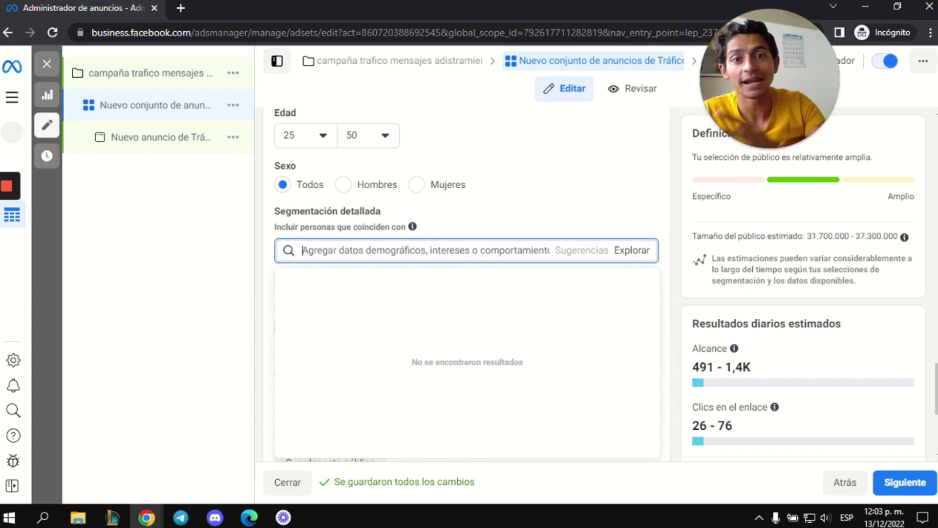
text(mascotas)
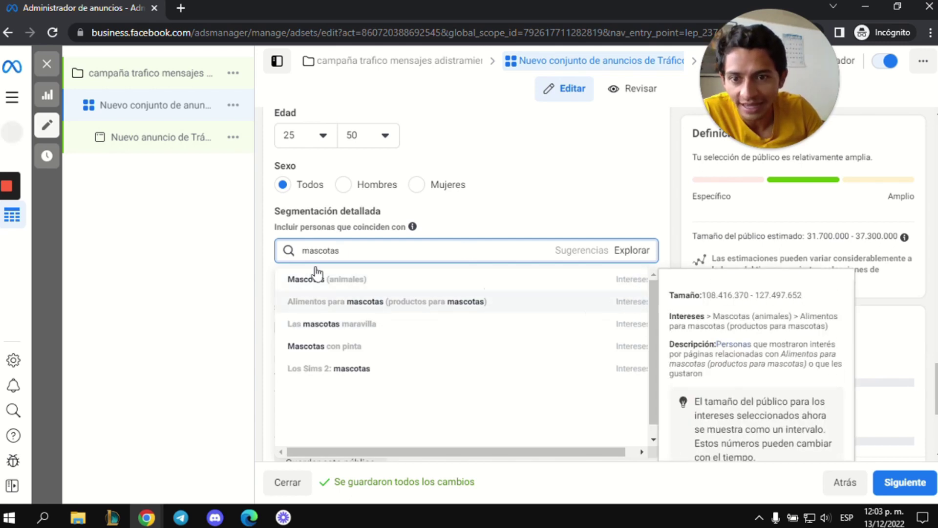
click(360, 281)
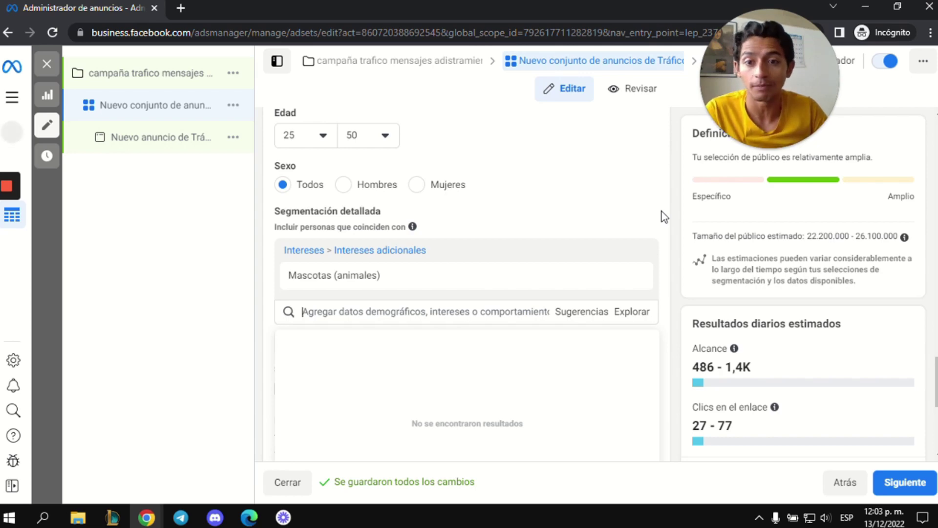
- Narrow the detailed targeting so that people must also match the interest Perros (animales)
click(264, 257)
scroll(264, 257, down, 2)
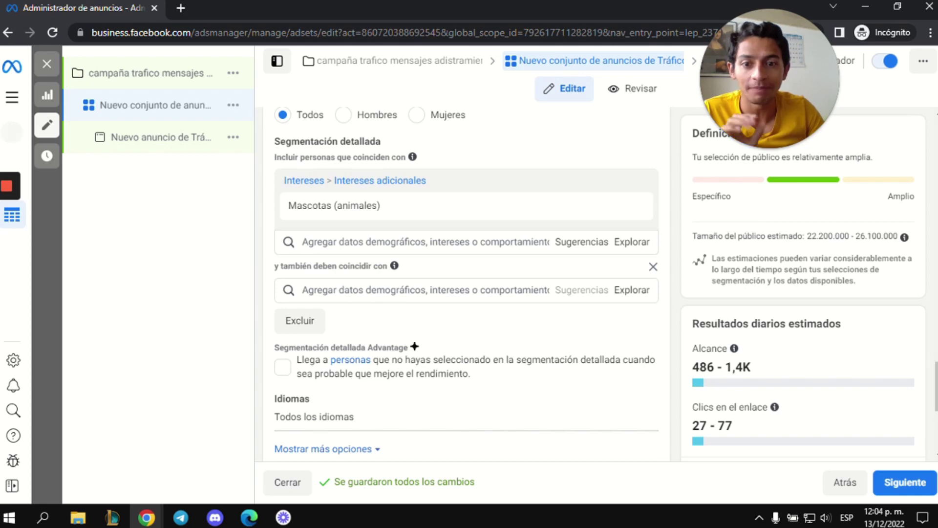
right_click(374, 295)
click(523, 335)
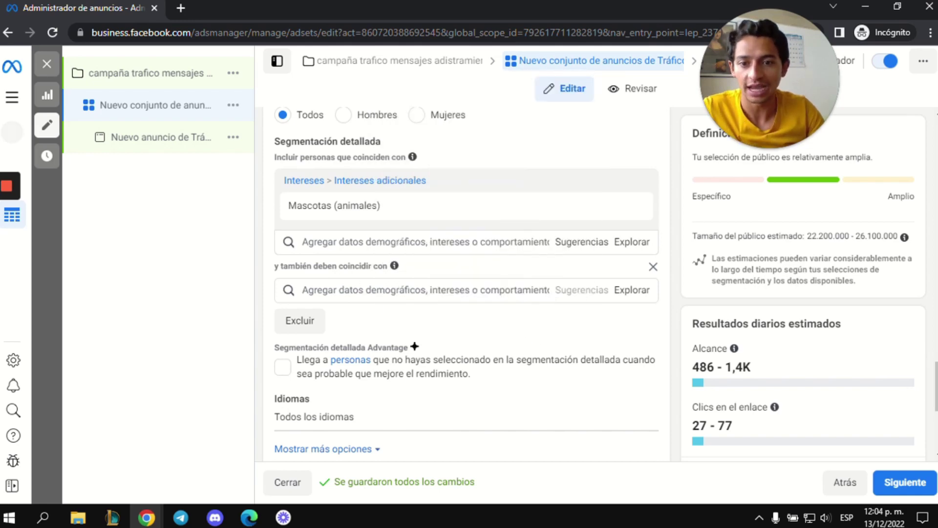
click(362, 290)
text(perros)
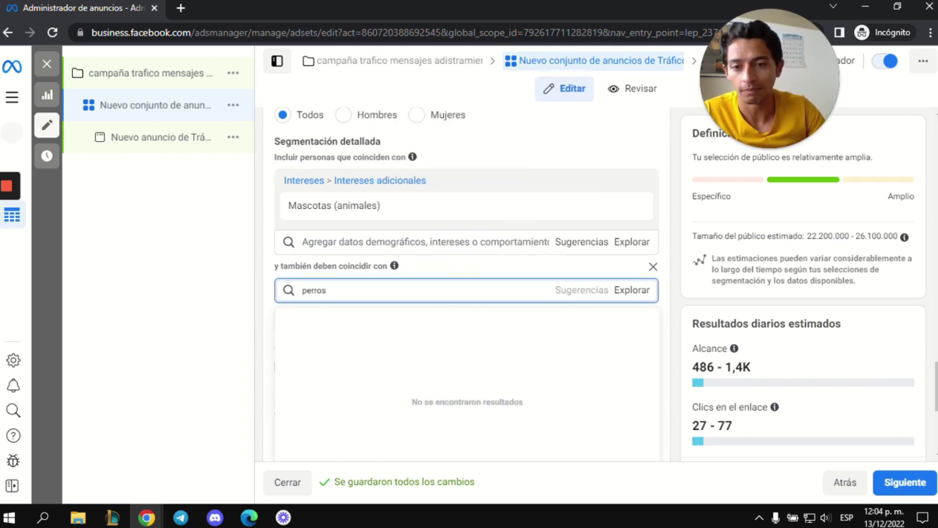
click(362, 320)
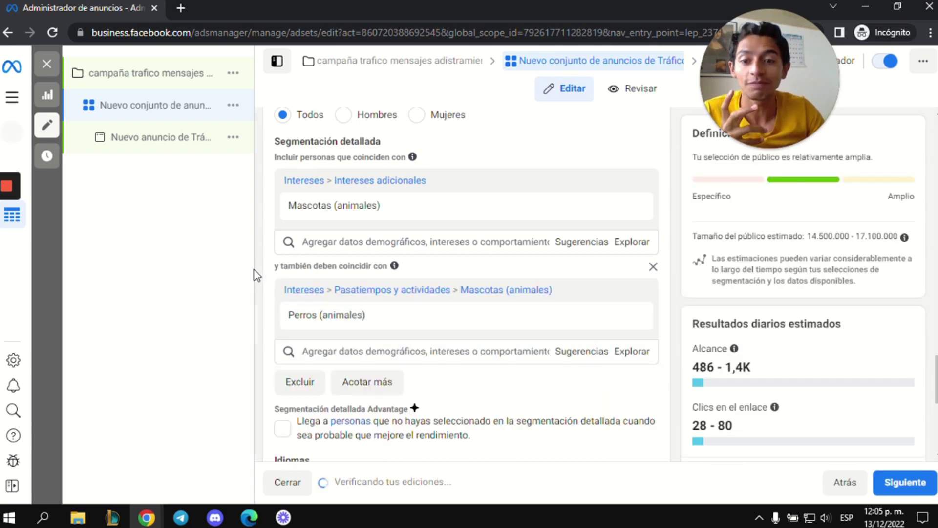
- Add the interest Golden retriever to the must-also-match group of the detailed targeting
click(406, 352)
text(go)
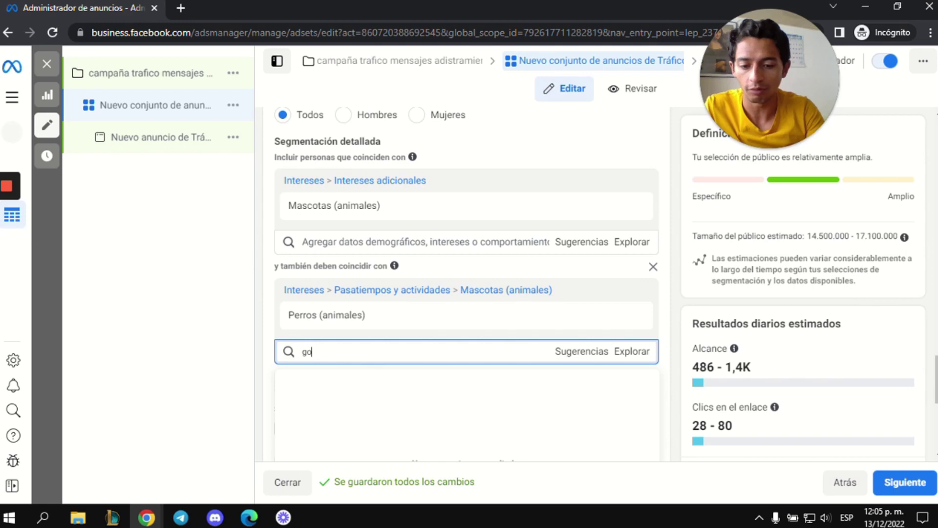
text(lden re)
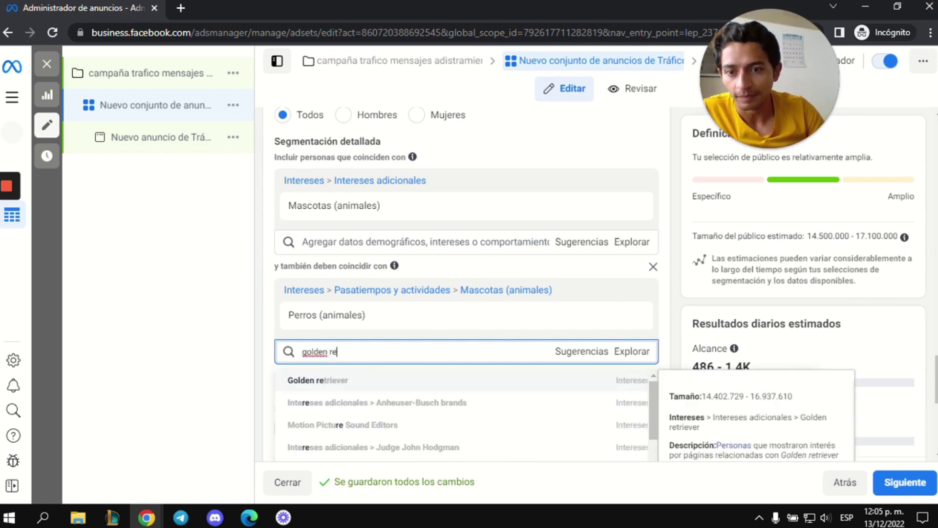
click(347, 381)
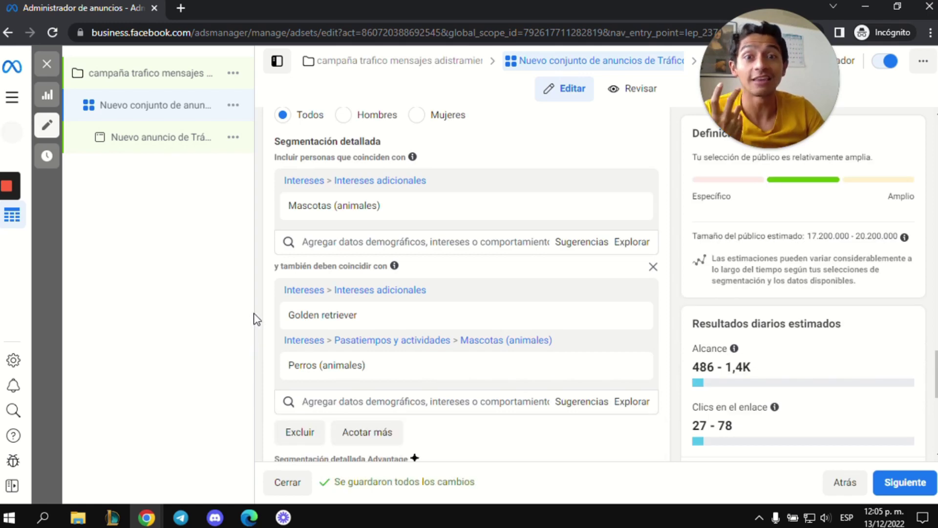
scroll(657, 330, down, 4)
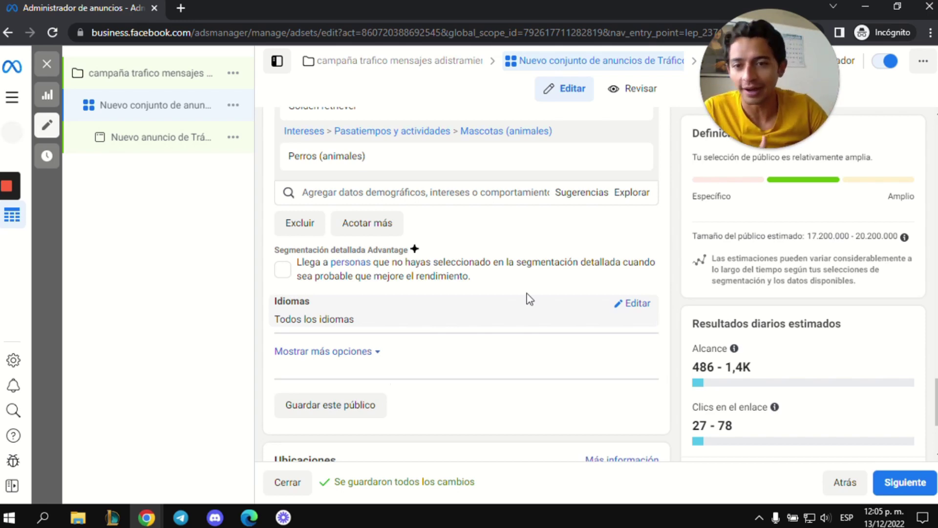
- Exclude people matching a marketing interest from the detailed targeting, using the search term "marketing de"
click(306, 224)
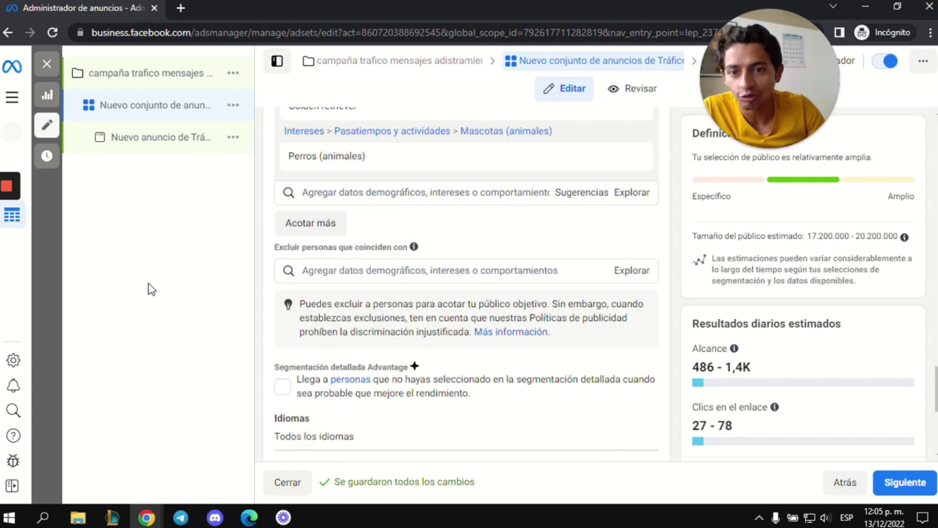
click(320, 275)
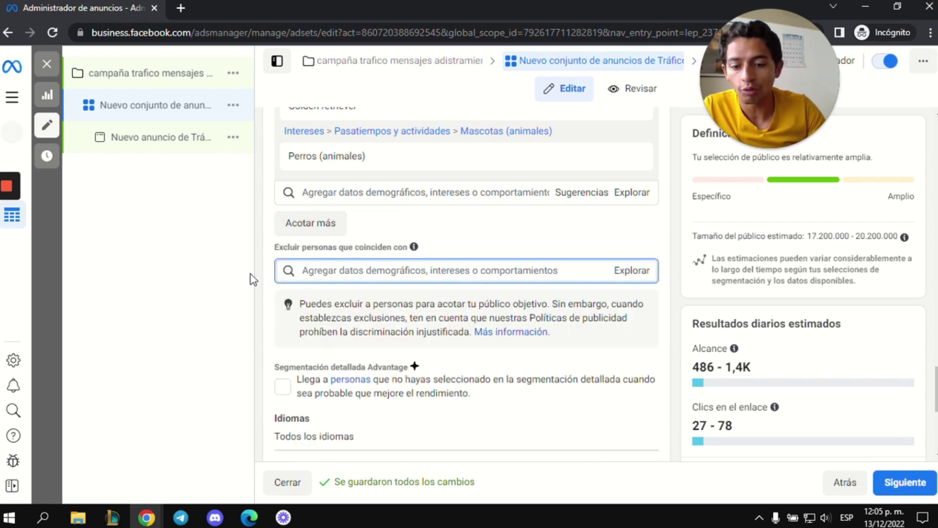
text(marketing de)
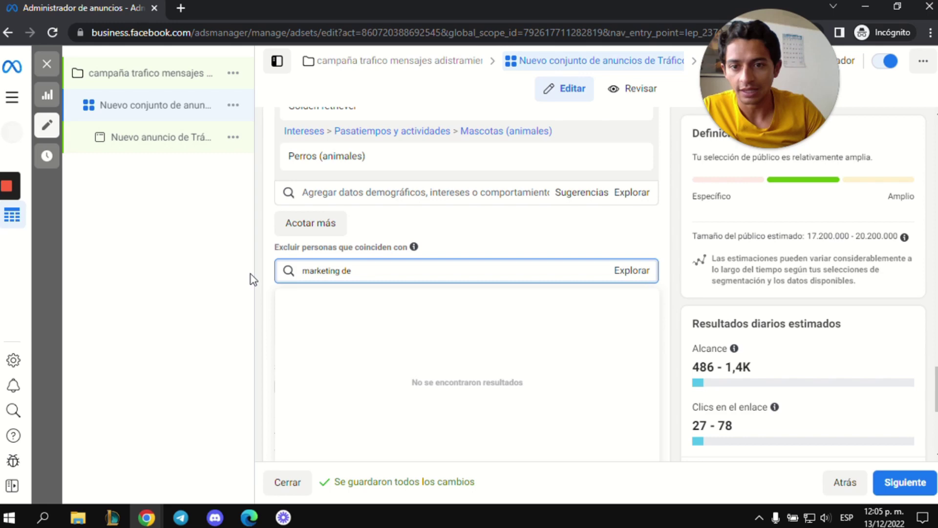
key(Return)
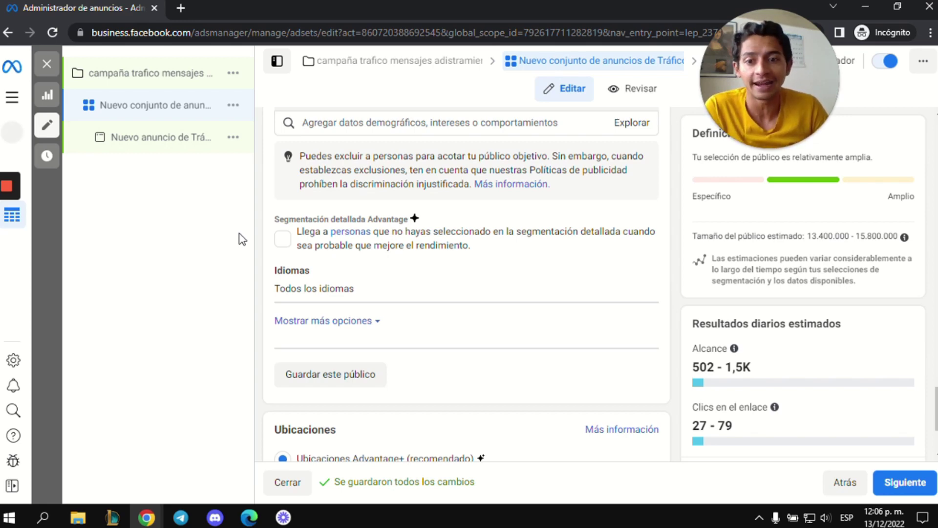
- Edit the audience's languages and add Español
scroll(472, 227, down, 1)
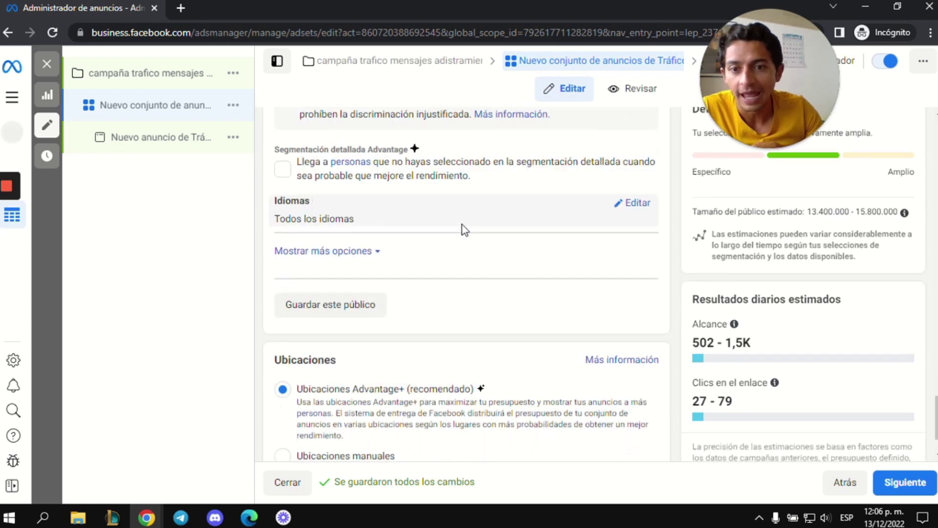
click(640, 203)
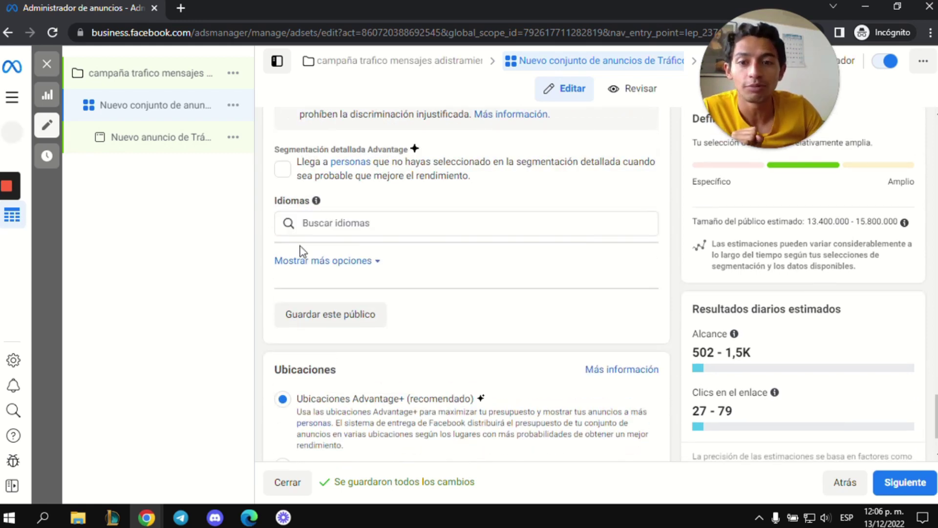
text(español)
key(Return)
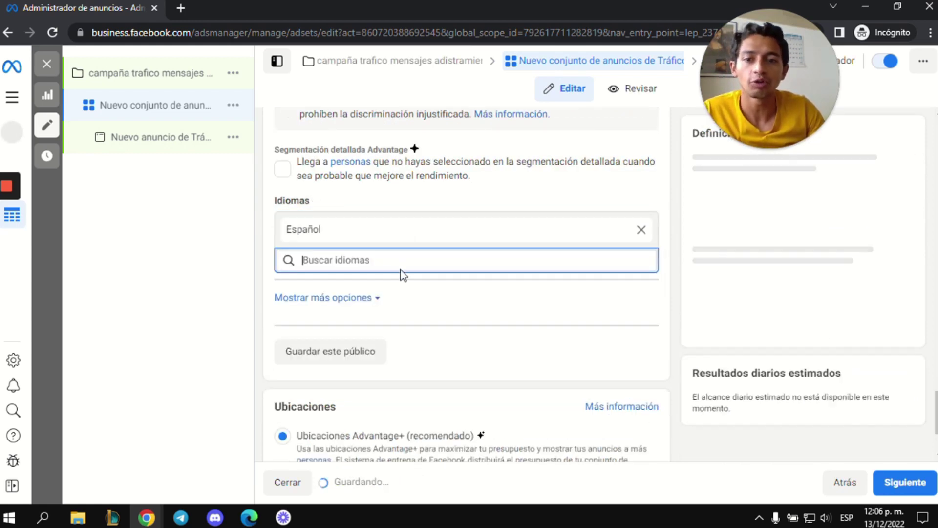
- Add Español (España) and Español (todos) to the audience's languages
text(espñaol)
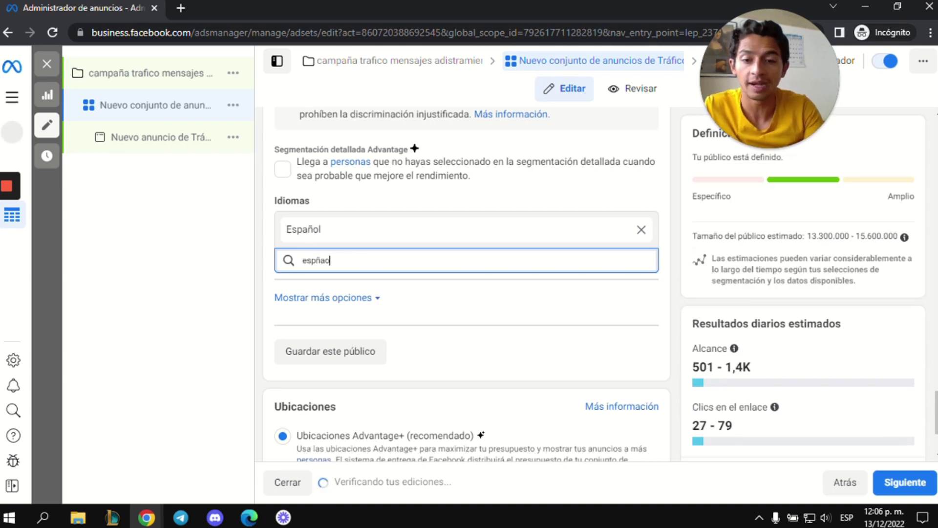
key(BackSpace)
key(BackSpace)
key(BackSpace)
key(BackSpace)
text(añ)
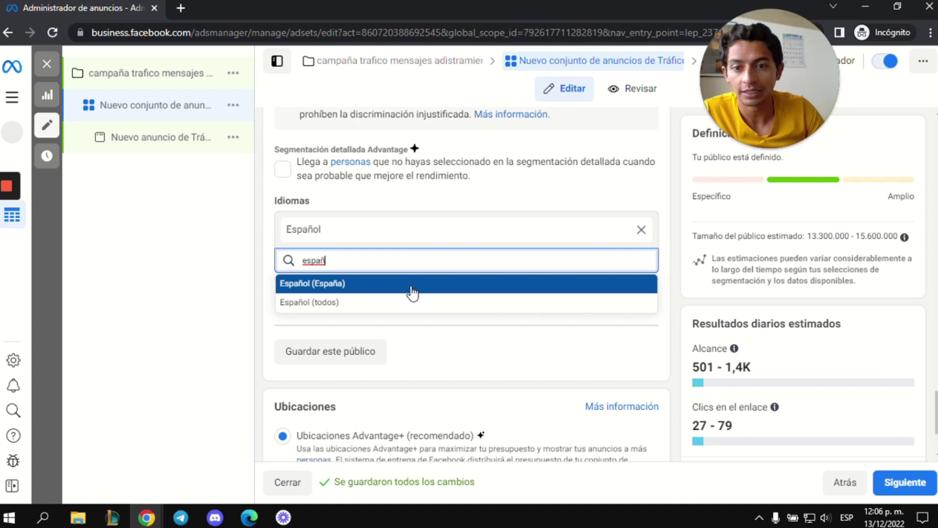
click(412, 292)
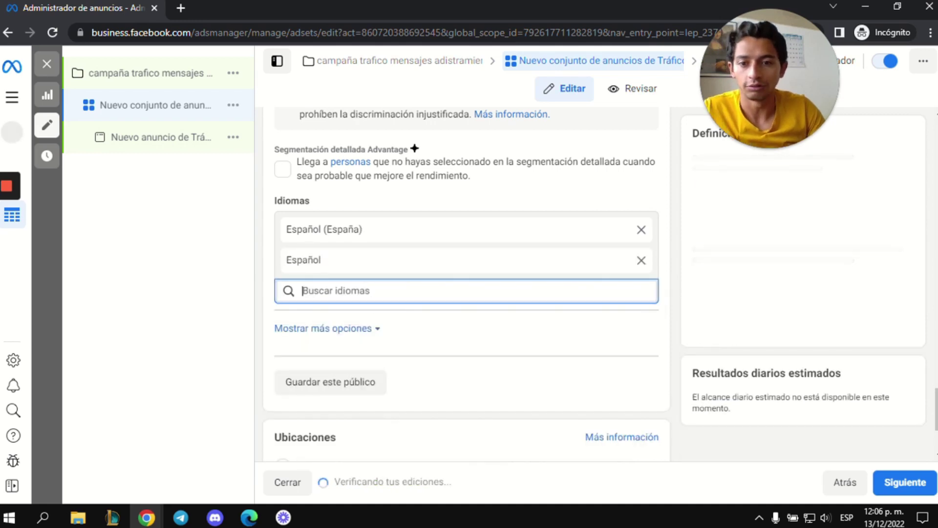
text(españ)
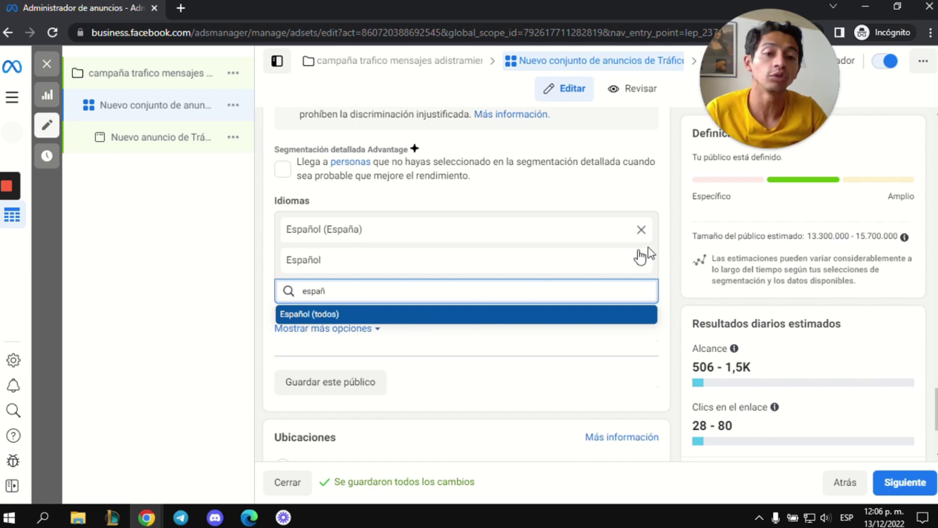
key(Return)
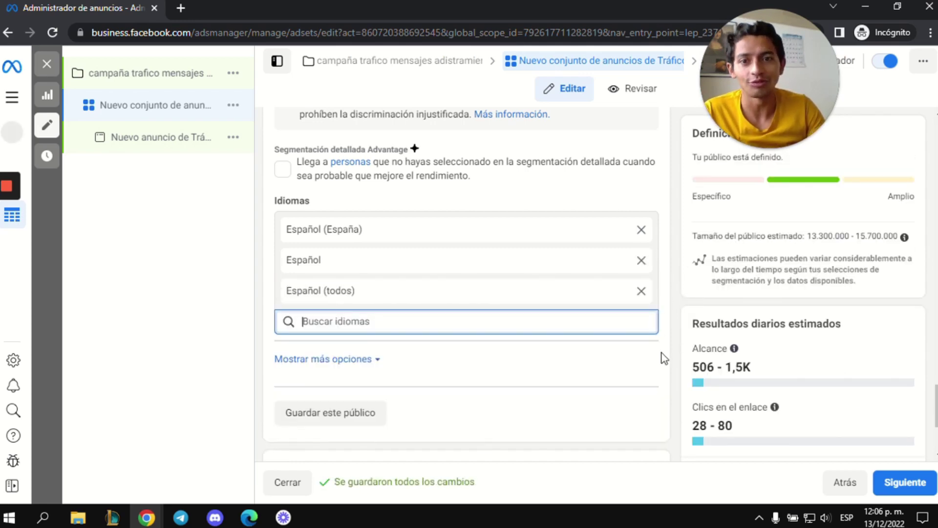
- Switch the ad placements to manual, review the devices and platforms, and return to Advantage+ placements
scroll(679, 273, down, 3)
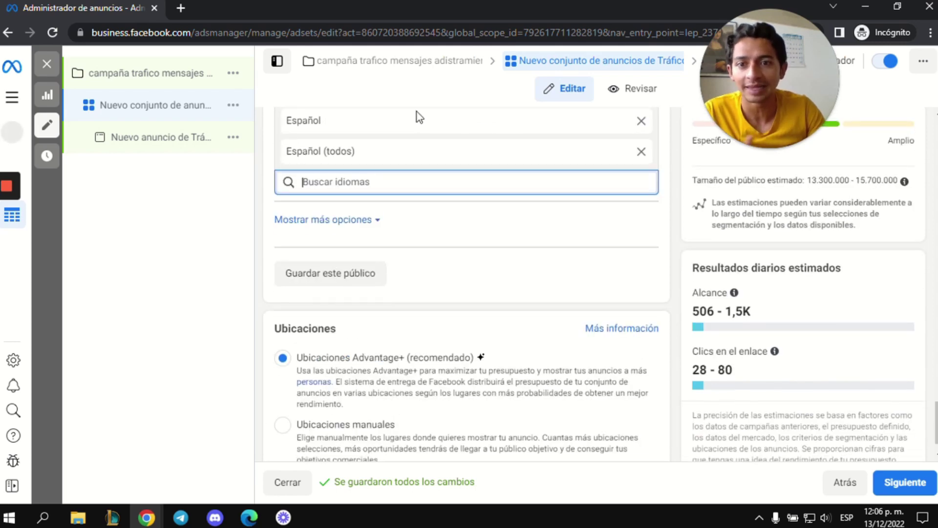
scroll(685, 235, down, 1)
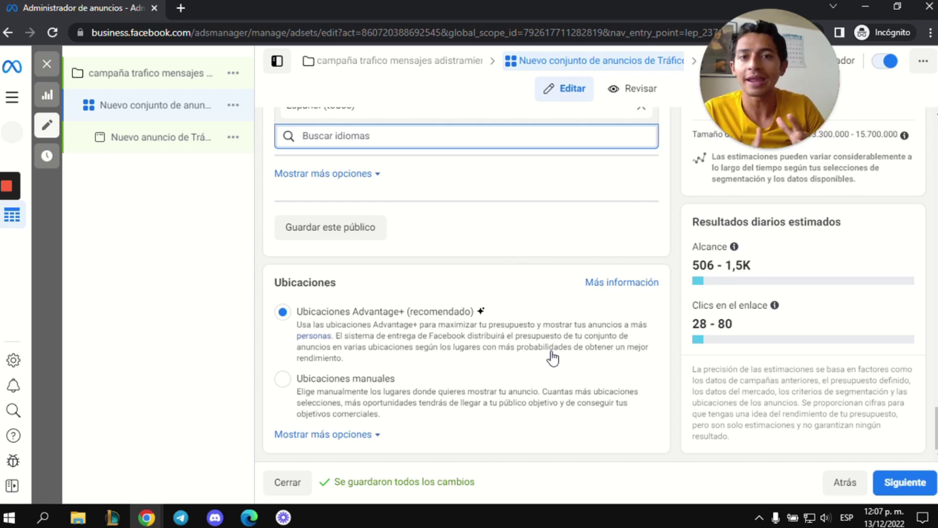
click(516, 378)
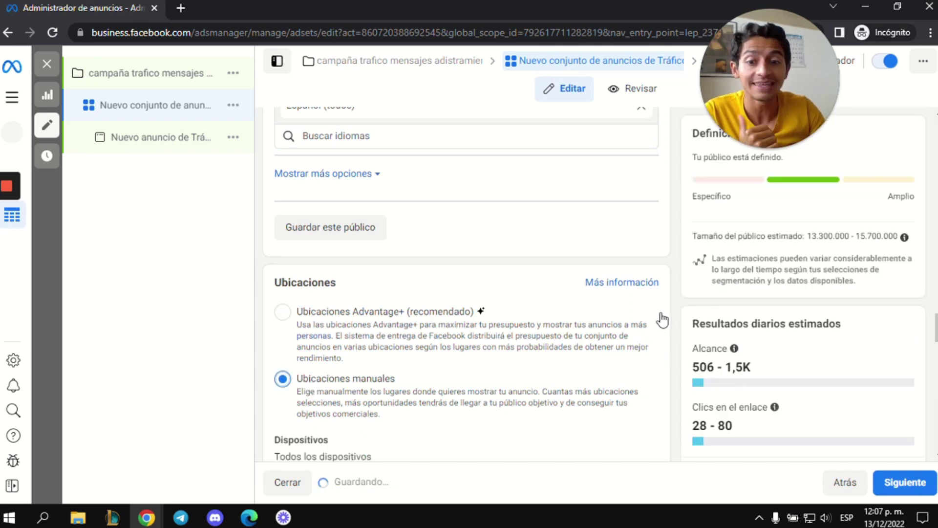
scroll(661, 318, down, 2)
scroll(663, 320, down, 3)
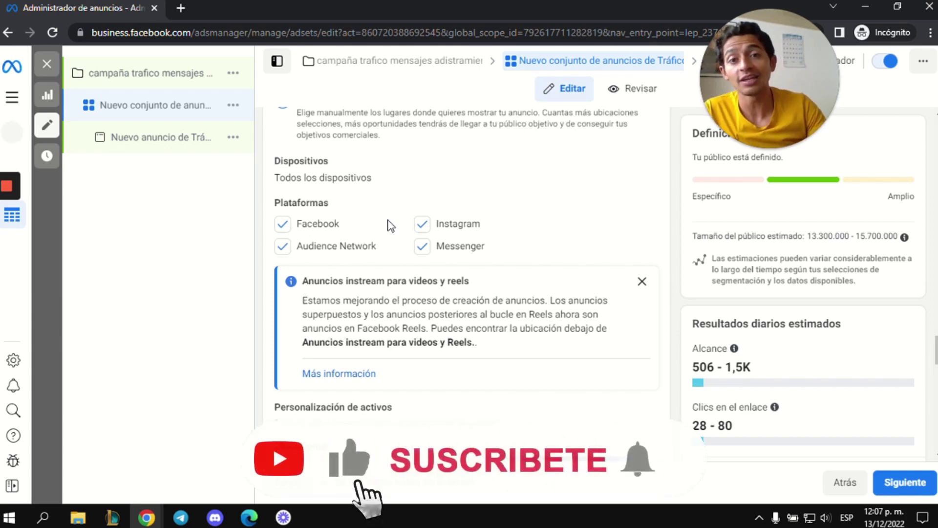
scroll(391, 226, up, 1)
scroll(392, 225, up, 1)
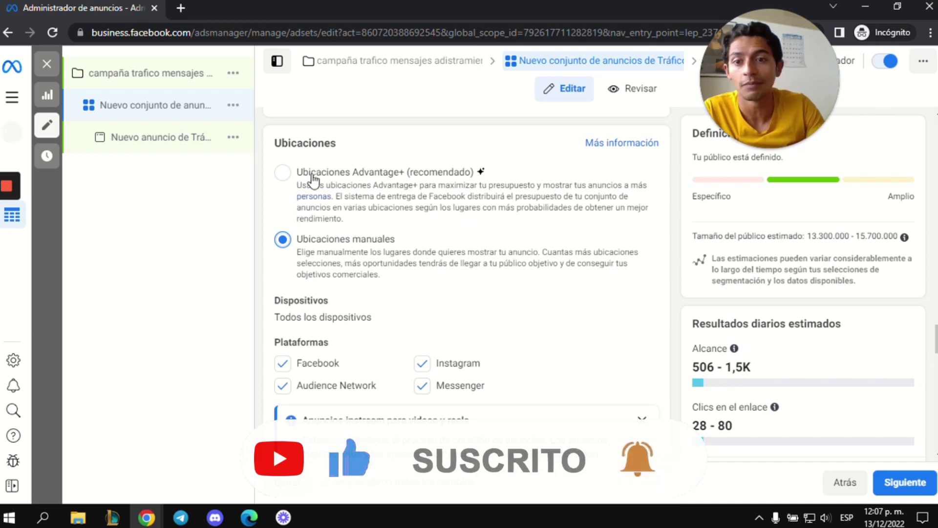
click(274, 176)
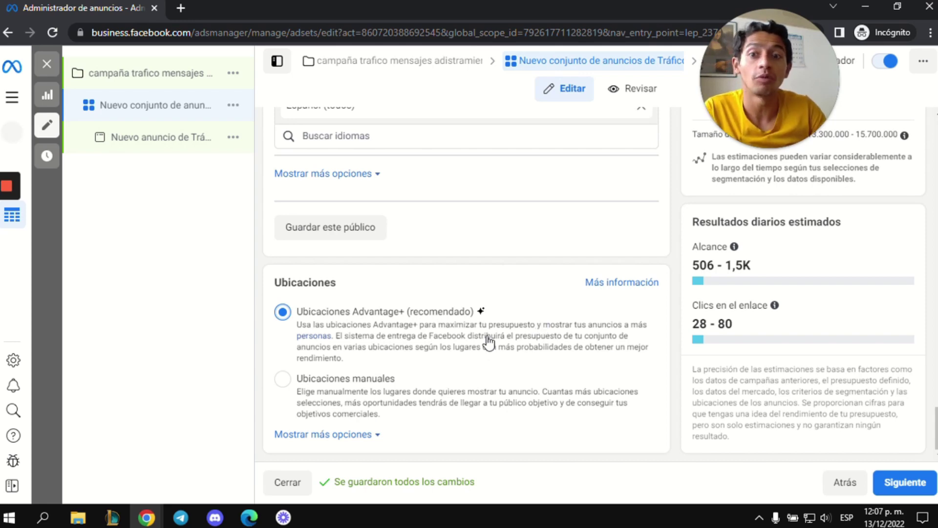
- Rename the ad set as "mascotas - golden retriever - col, per,mex - 25 a 50"
scroll(489, 345, up, 10)
scroll(488, 318, up, 8)
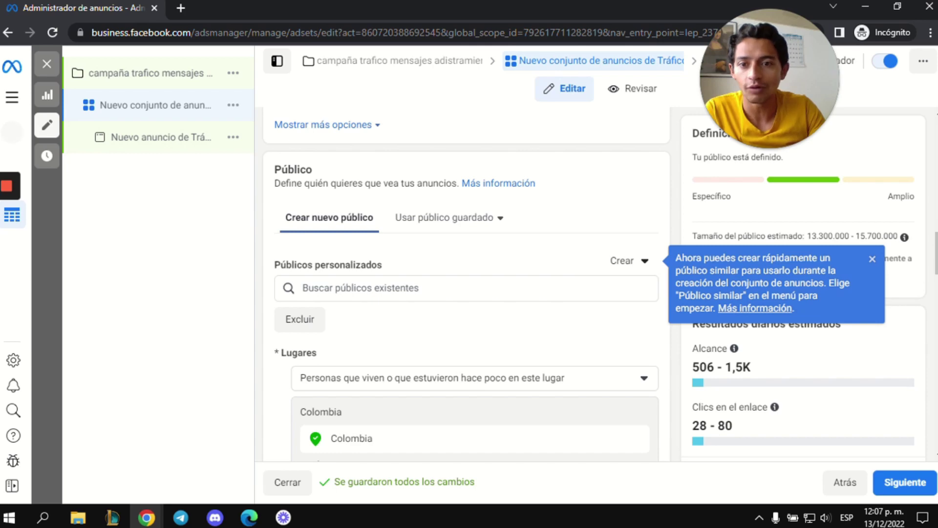
scroll(669, 210, up, 8)
scroll(675, 204, up, 10)
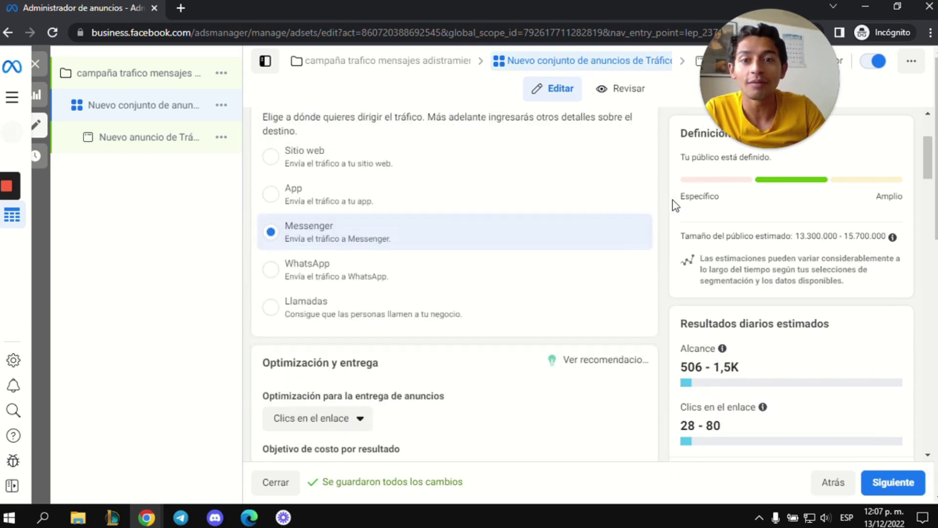
drag(567, 167, 234, 175)
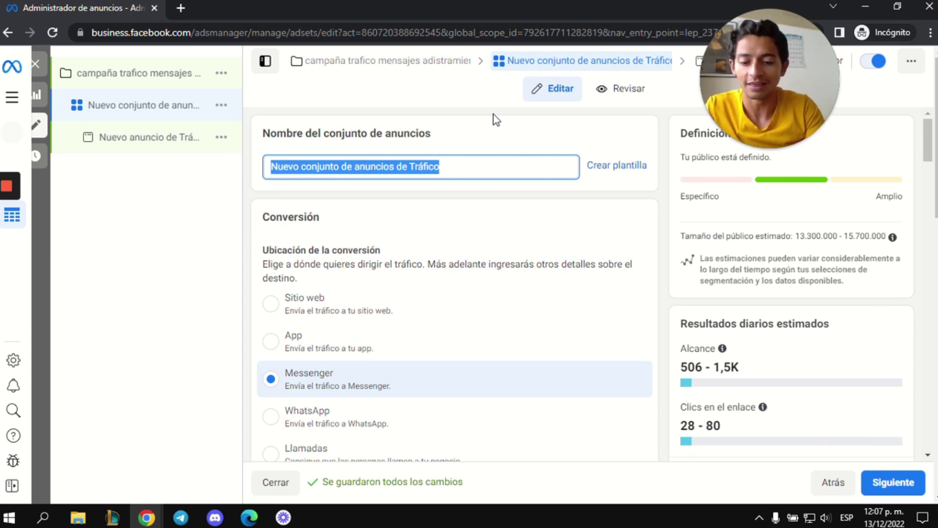
text(mascotas)
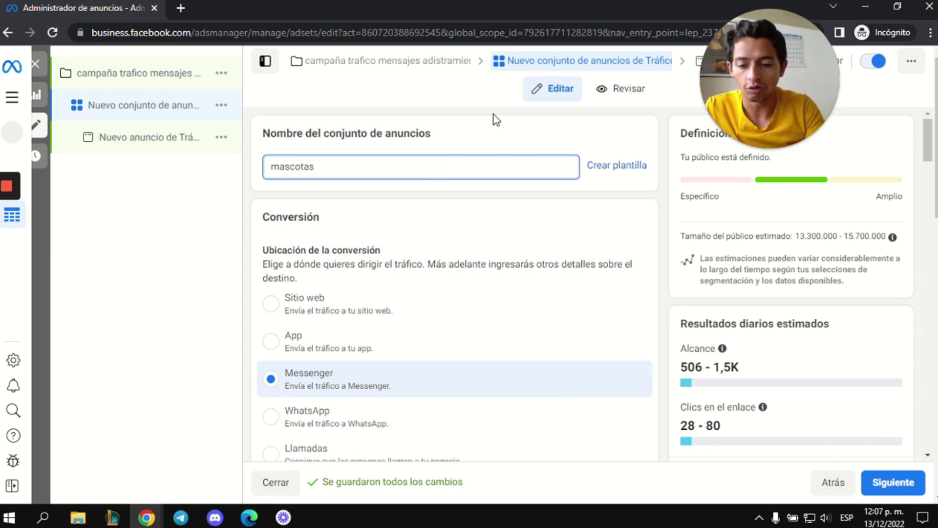
text( - golden retriever)
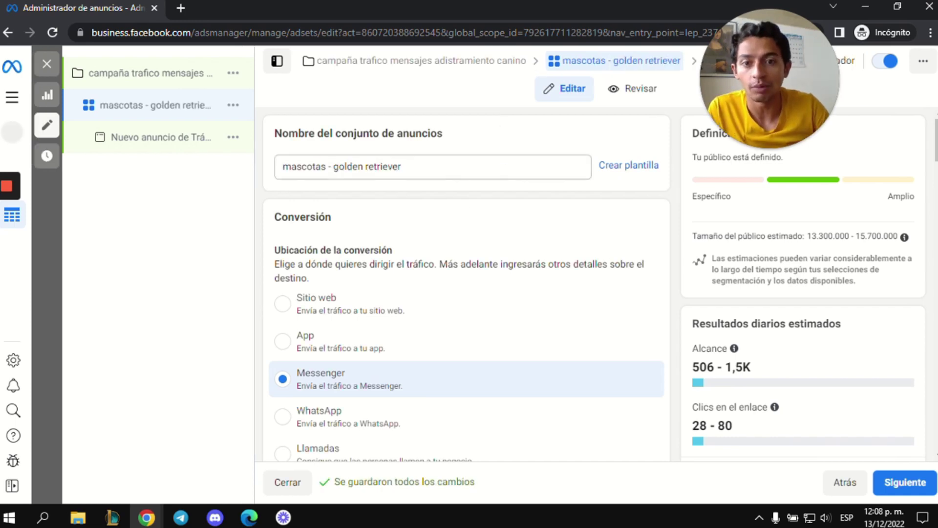
text( - col)
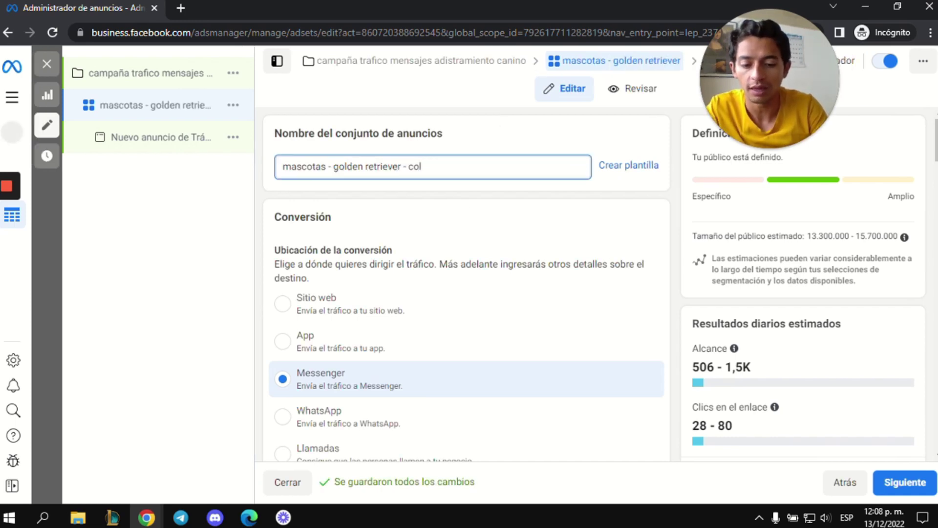
text(, per)
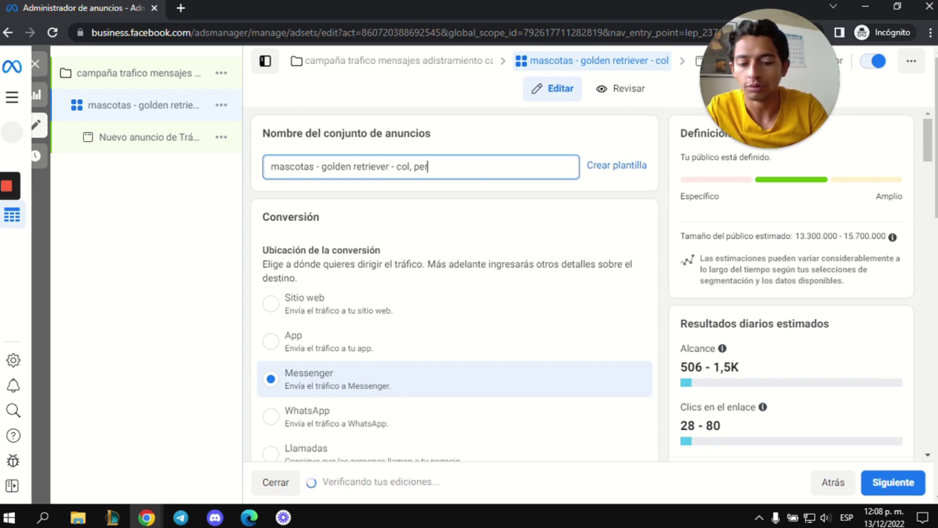
text(,mex -)
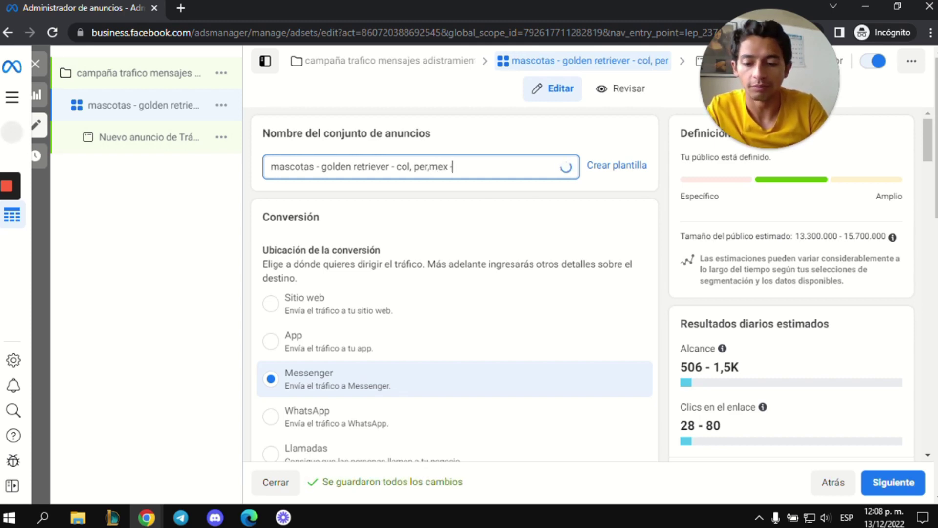
text( 25 a 50)
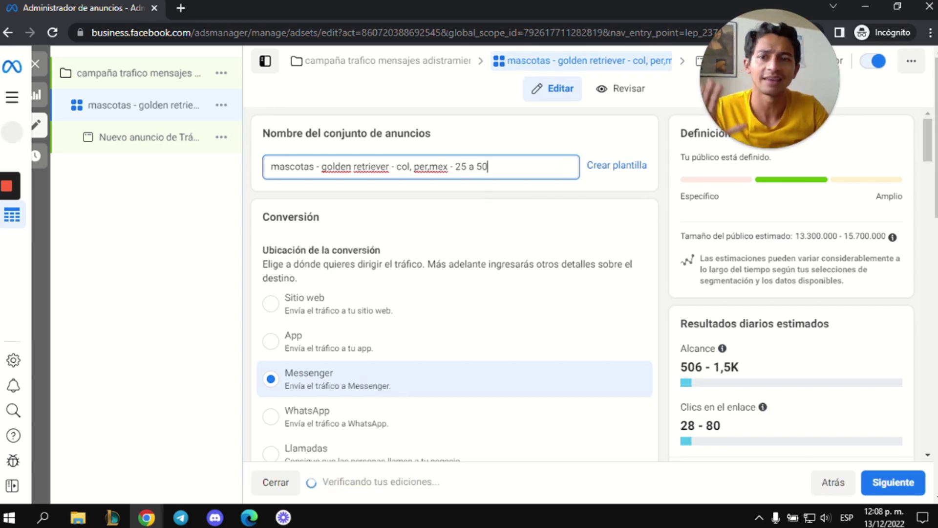
- Continue to the ad level and rename the ad as AD1
click(901, 490)
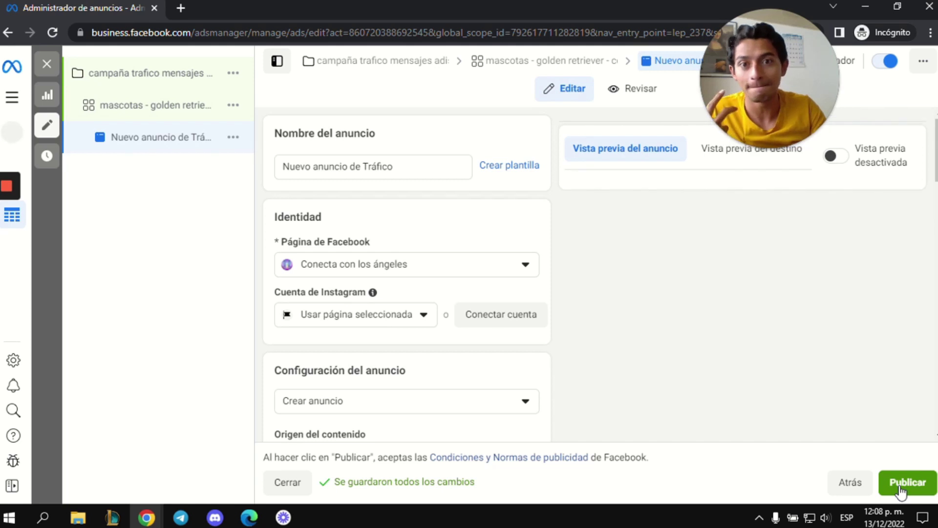
drag(449, 166, 226, 172)
text(AD1)
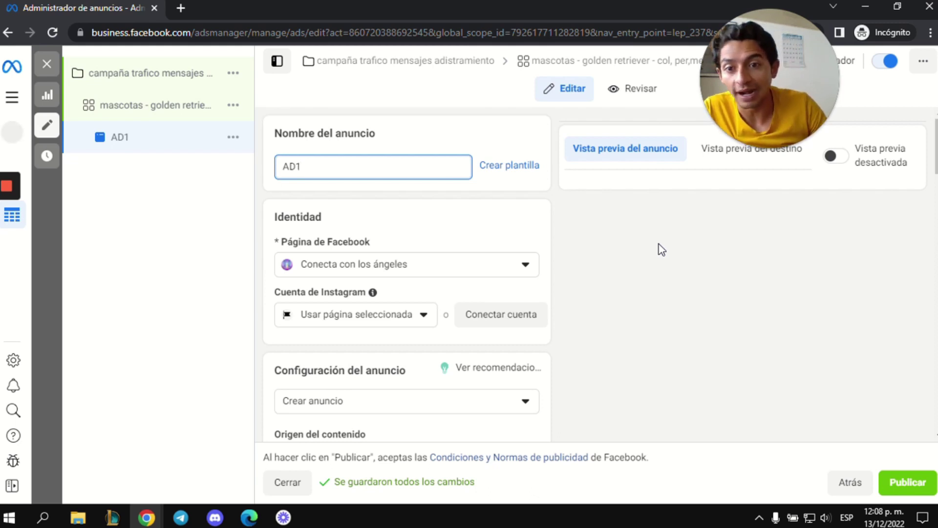
- Review the ad's identity, content source, format and multi-advertiser settings down to the ad content section
scroll(480, 294, down, 3)
scroll(513, 205, up, 2)
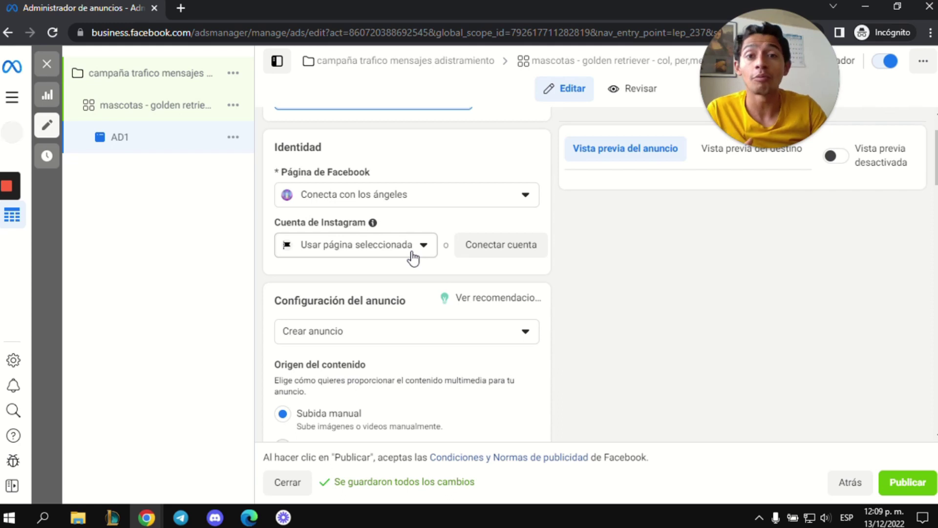
scroll(633, 285, down, 3)
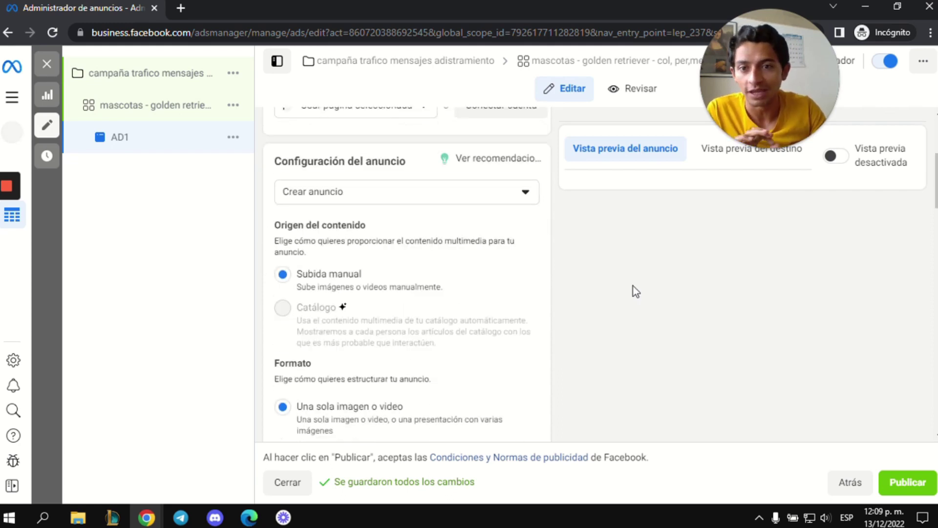
scroll(590, 254, down, 1)
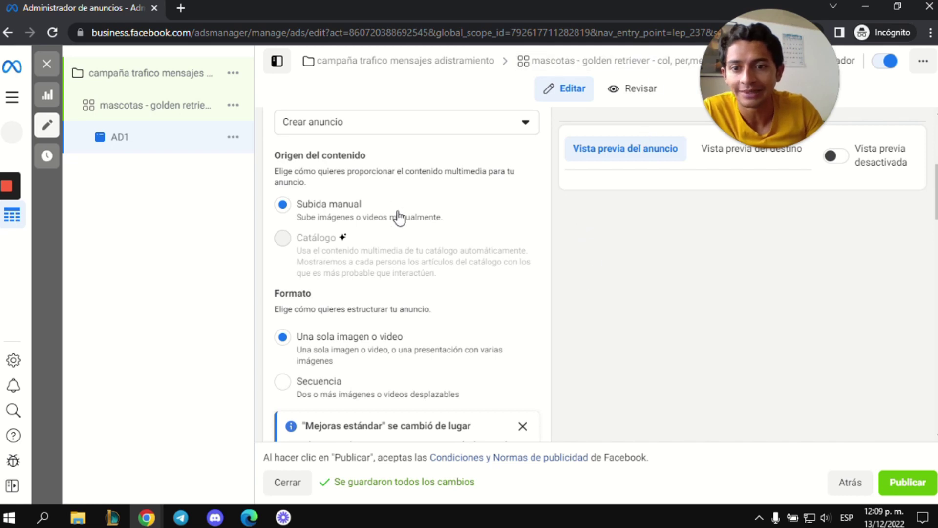
scroll(314, 227, down, 1)
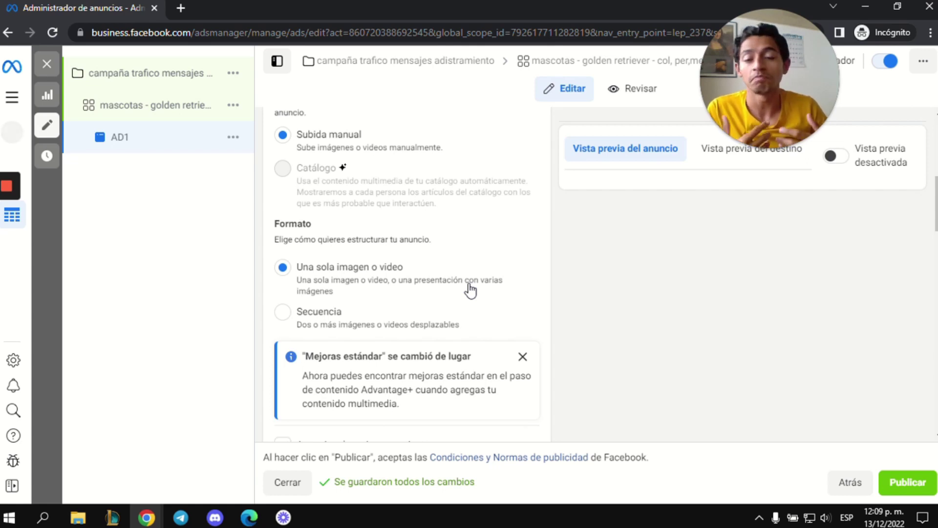
scroll(470, 291, down, 5)
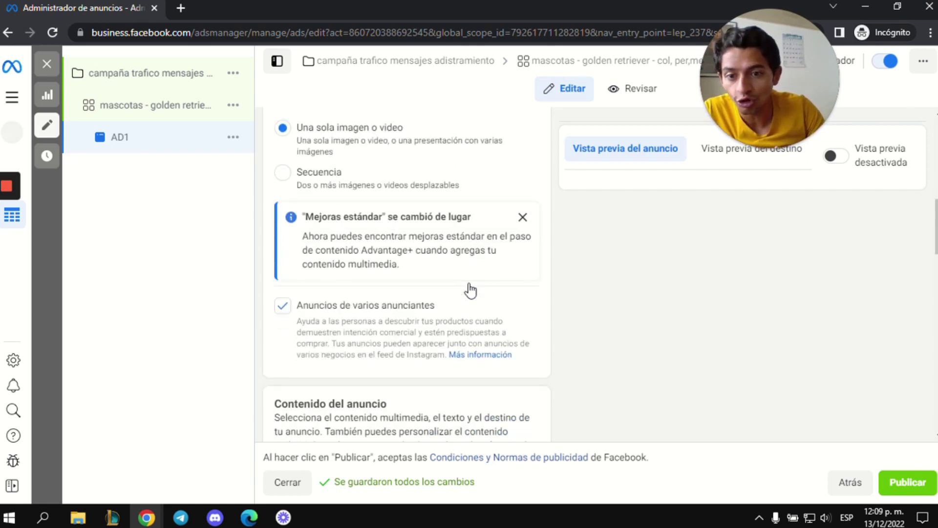
scroll(470, 290, down, 2)
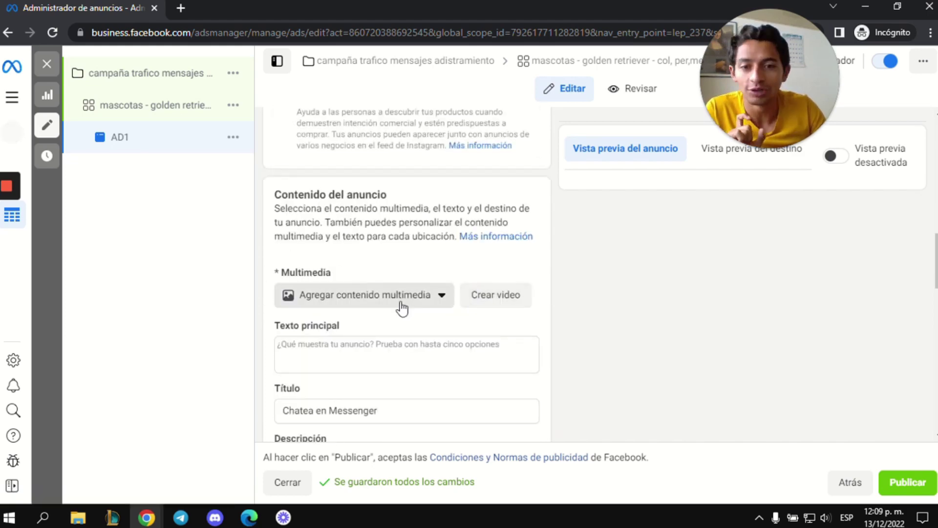
- Upload the dog-training images to the account's media library and choose 5.jpg as the ad image
scroll(291, 237, down, 1)
click(396, 230)
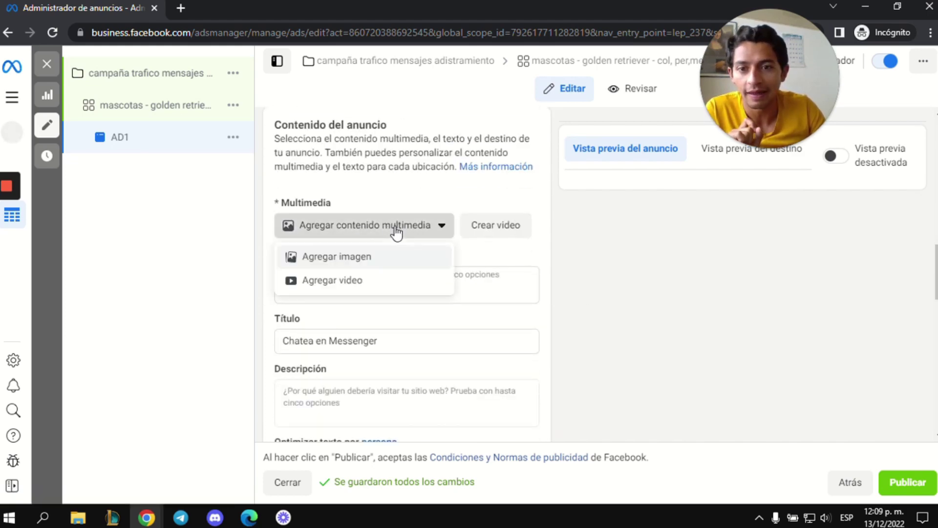
click(352, 259)
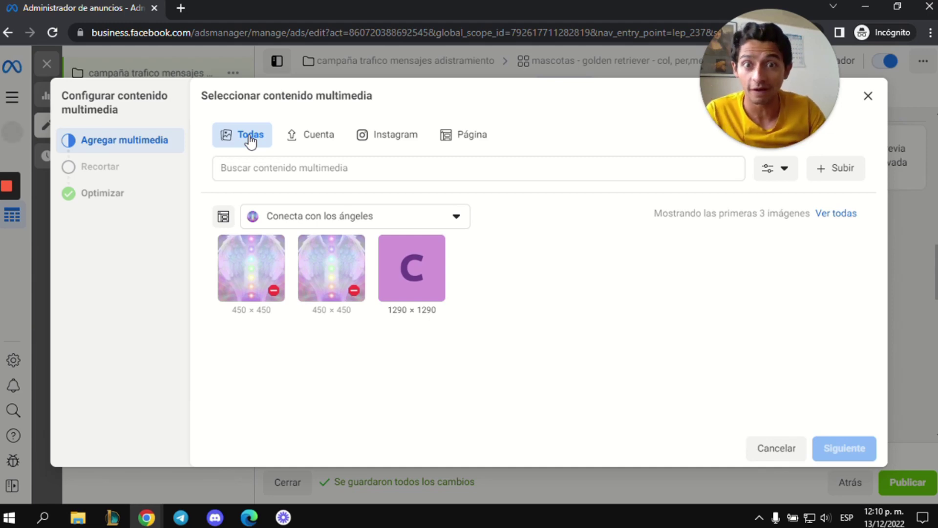
click(319, 142)
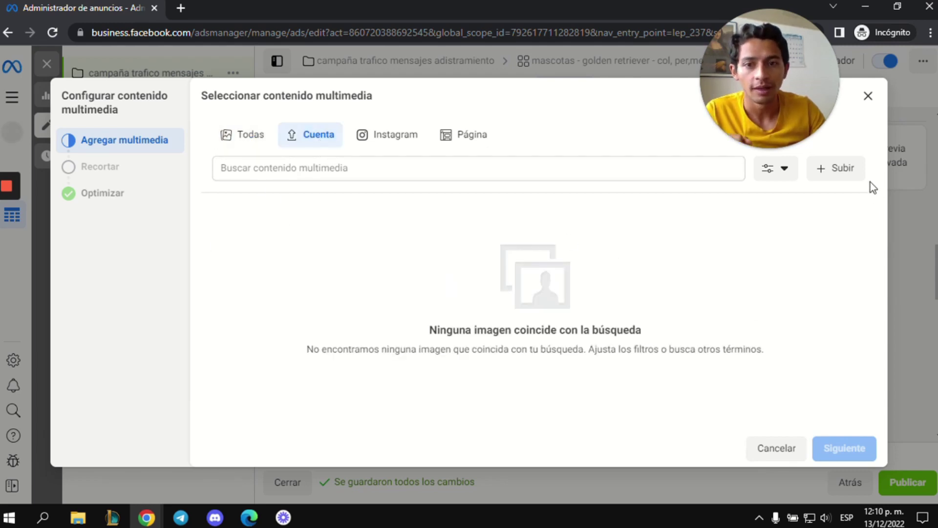
click(839, 171)
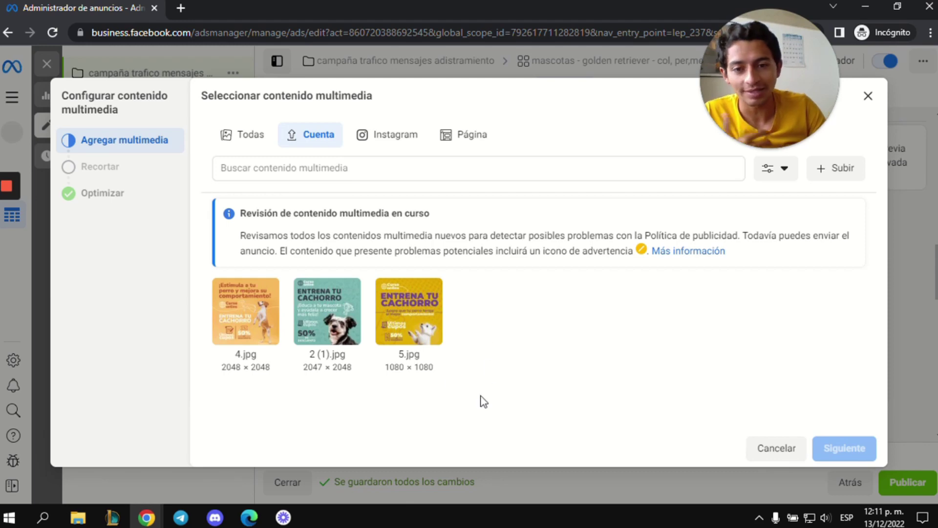
click(408, 315)
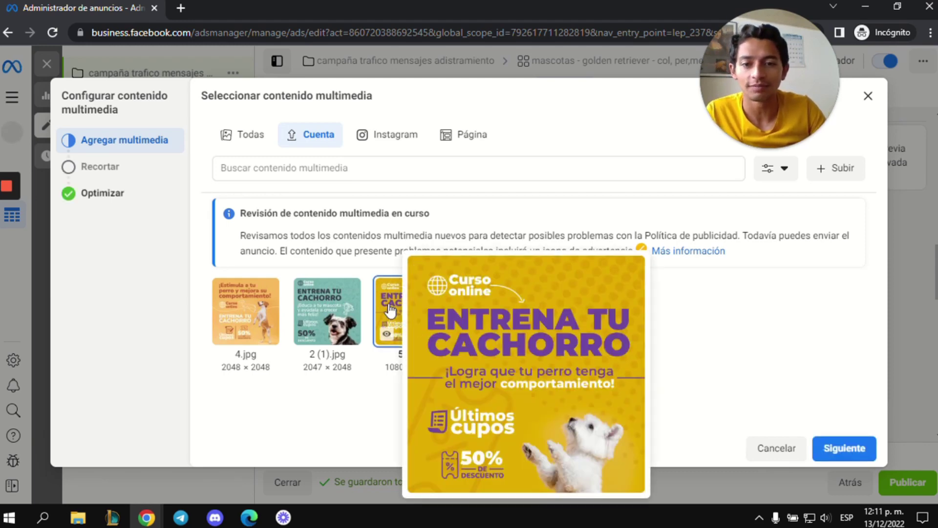
click(859, 449)
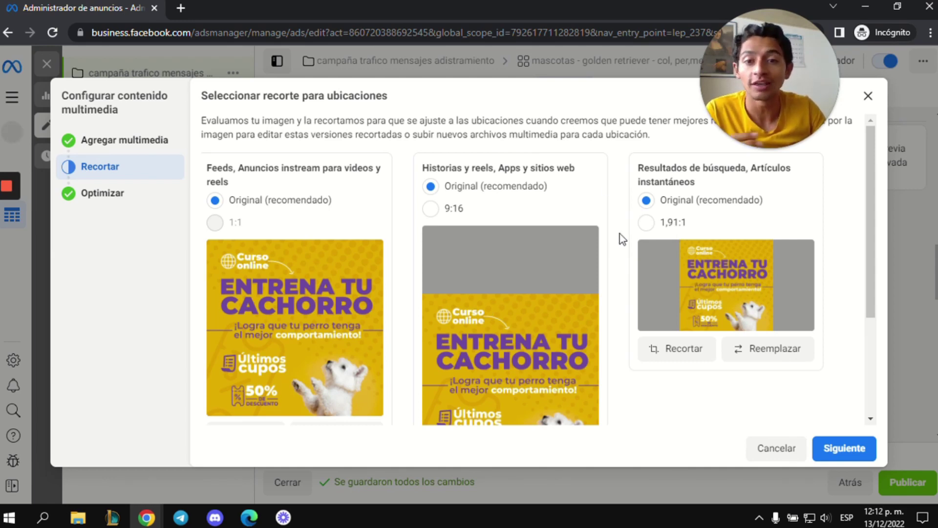
- Try the 9:16 crop for stories, reels, apps and websites, and return to the original crop
scroll(601, 214, down, 1)
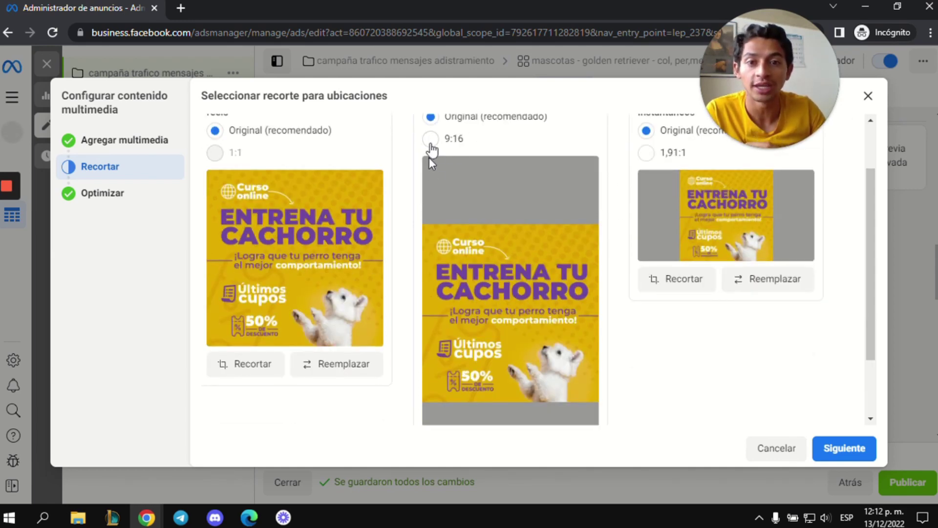
click(430, 138)
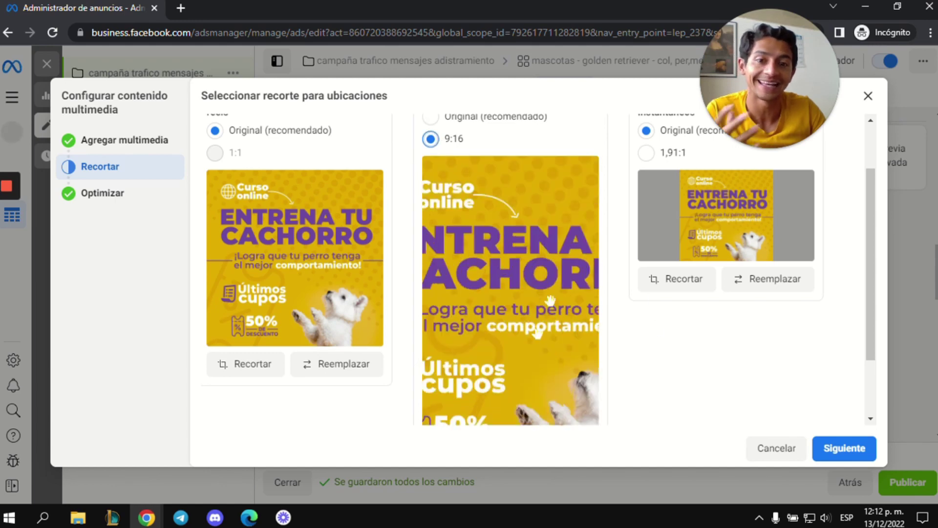
scroll(655, 329, up, 1)
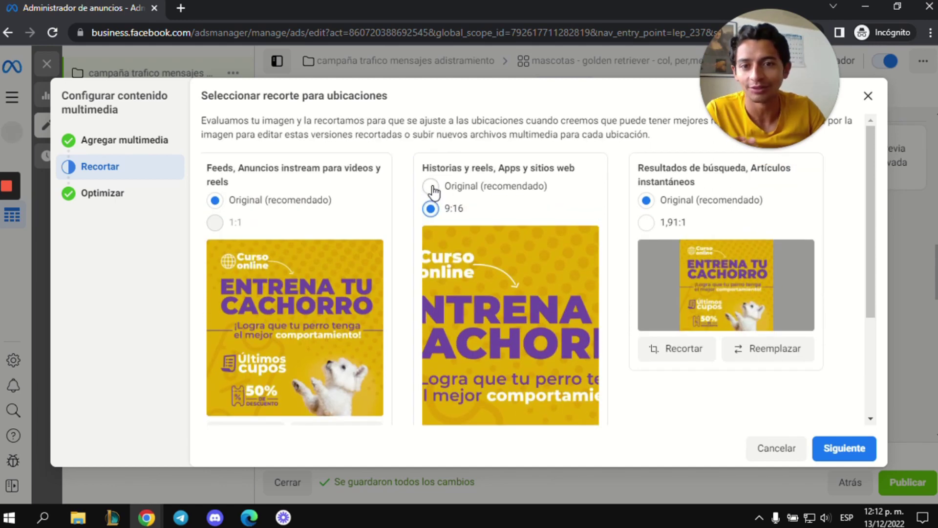
click(433, 187)
scroll(620, 257, down, 2)
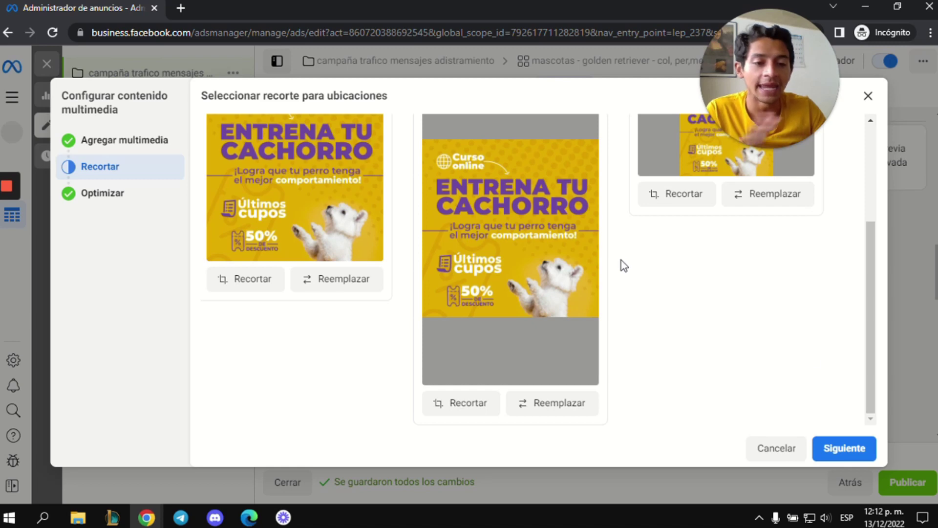
- Accept the original image crops, turn on all Advantage+ creative optimizations and finish the media setup
click(845, 449)
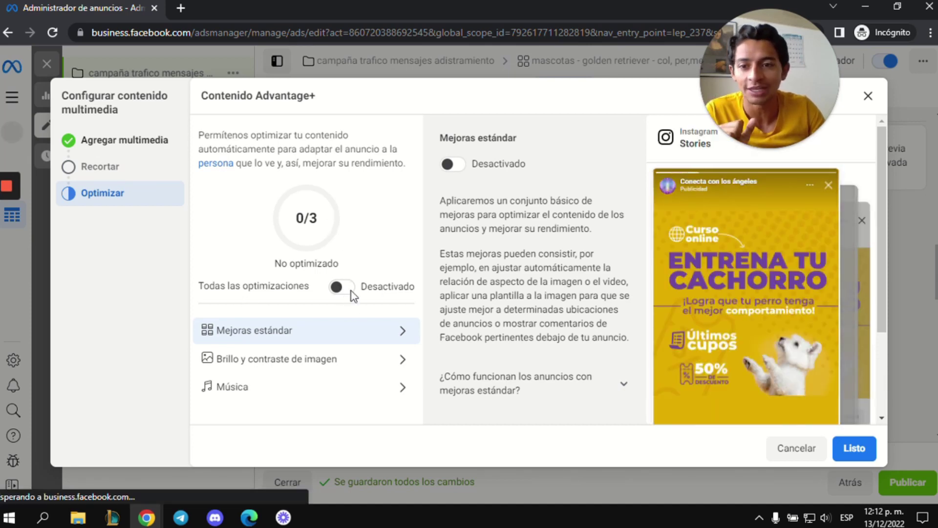
click(348, 292)
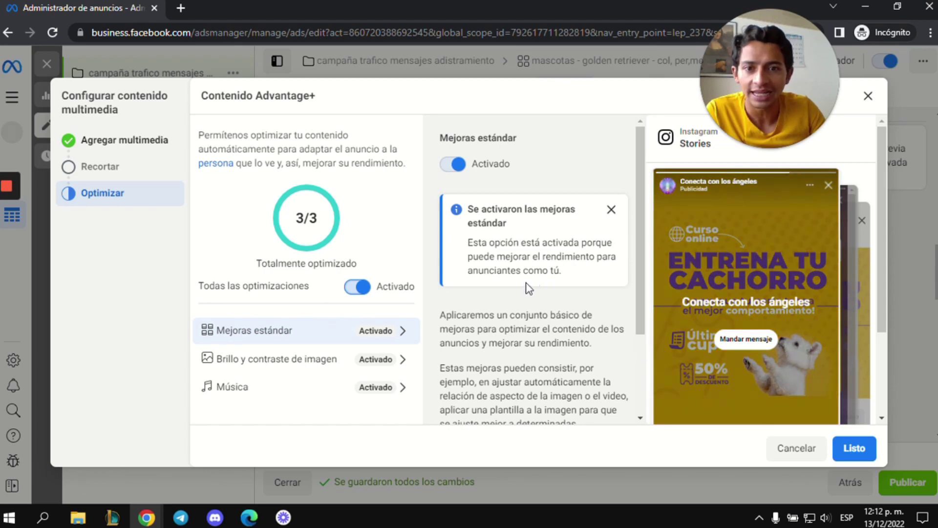
scroll(529, 289, down, 2)
click(855, 449)
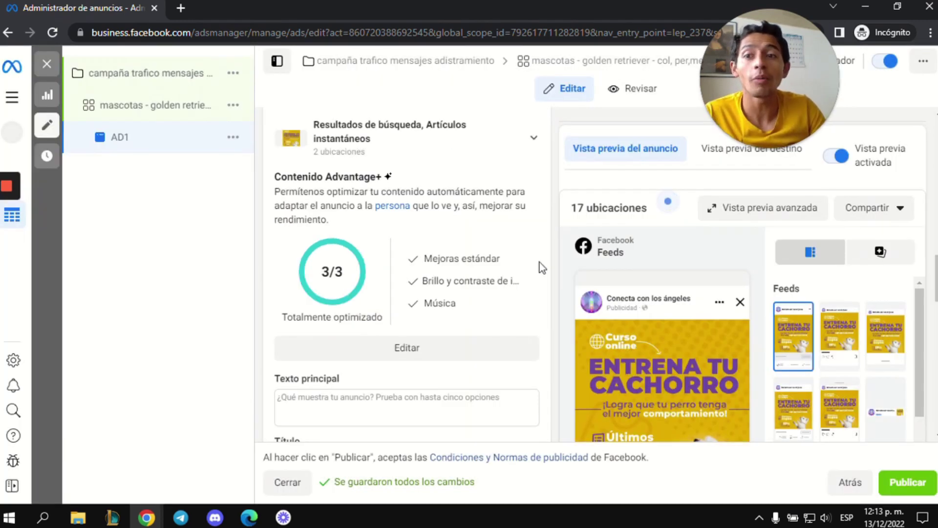
- Paste the dog-training course copy beginning "¿Te imaginas tener una mejor relación con tu perro?" as the primary text, with blank lines at its end
scroll(542, 268, down, 1)
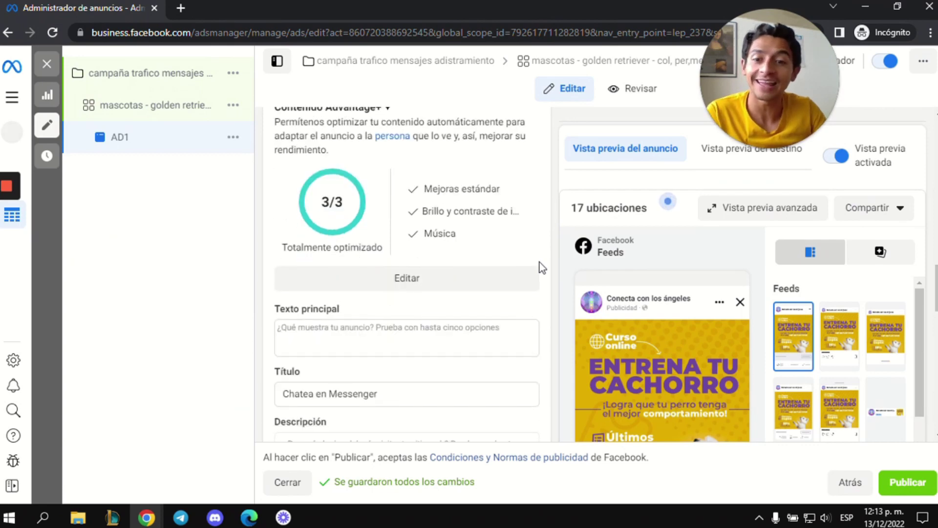
scroll(542, 267, down, 1)
click(405, 268)
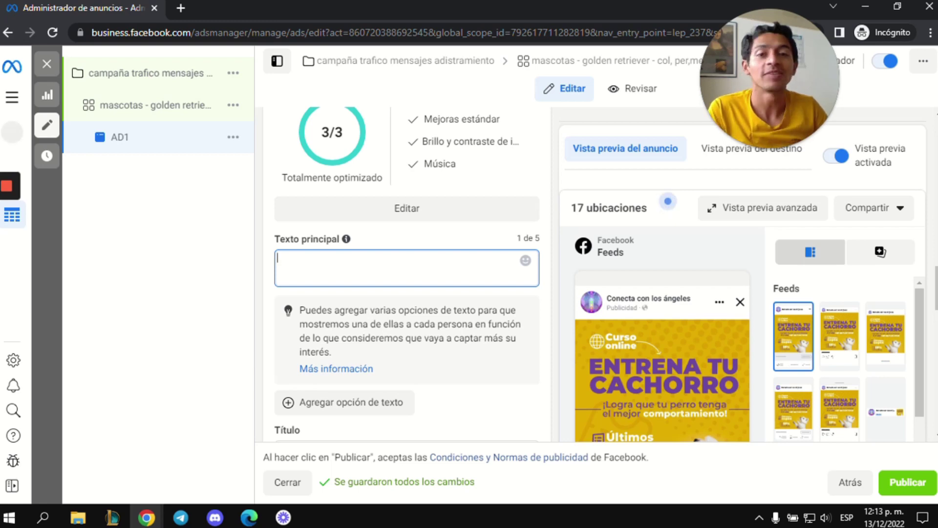
key(ctrl+v)
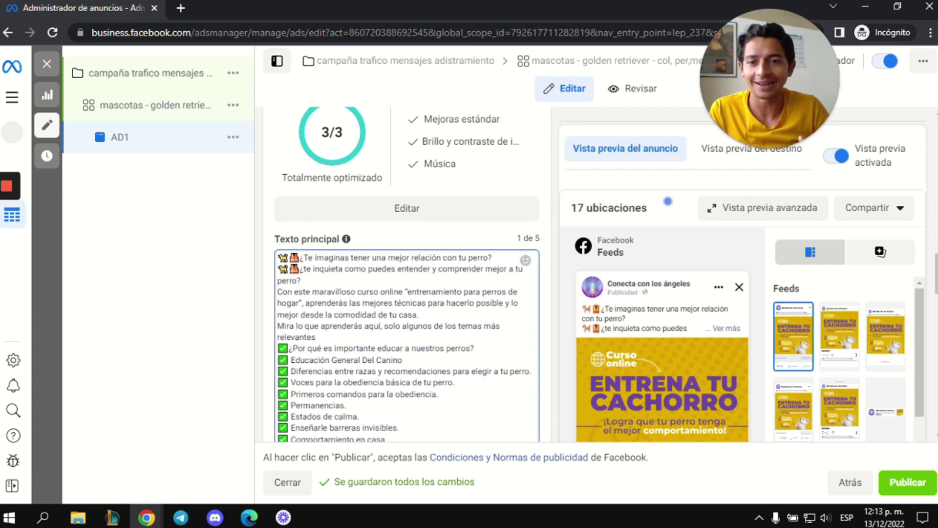
scroll(408, 274, down, 3)
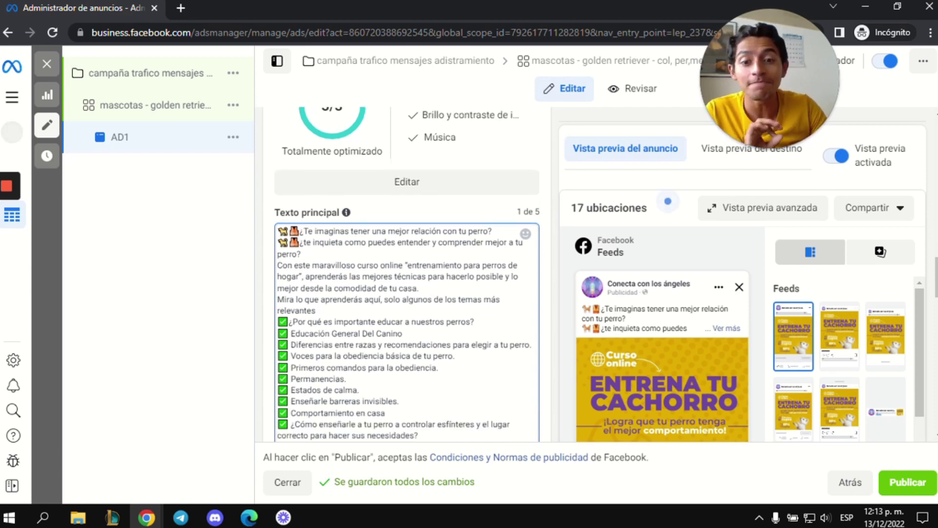
key(Return)
key(Return)
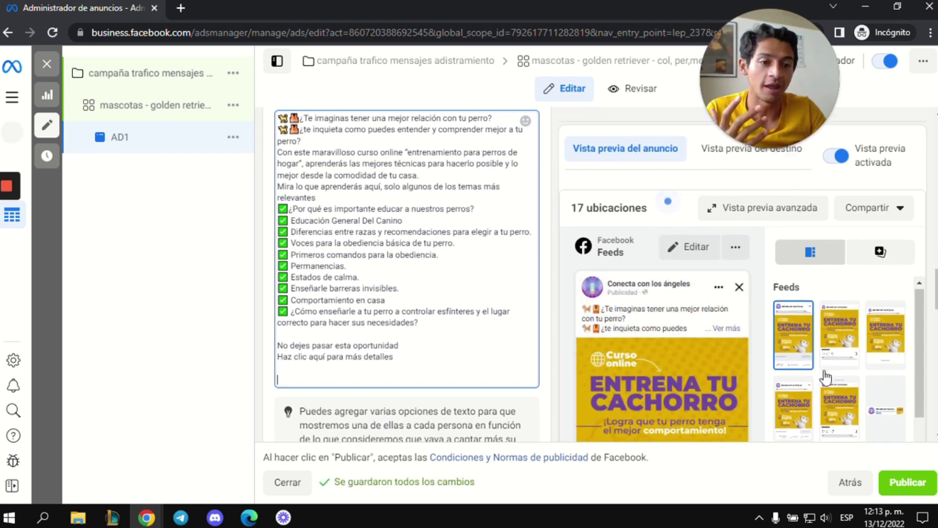
- Replace the ad's title with "50 CUPOS DISPONIBLES"
scroll(827, 378, down, 1)
scroll(587, 380, down, 1)
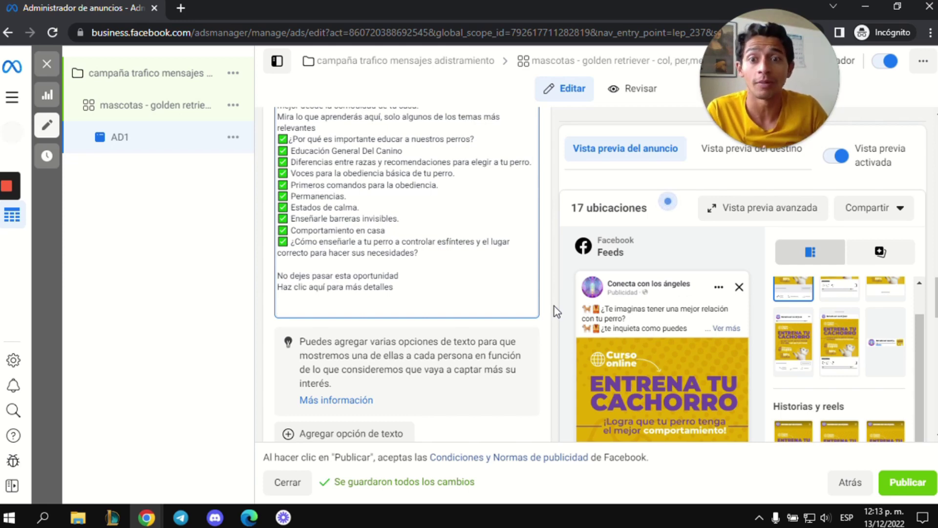
scroll(555, 306, down, 4)
drag(416, 284, 244, 280)
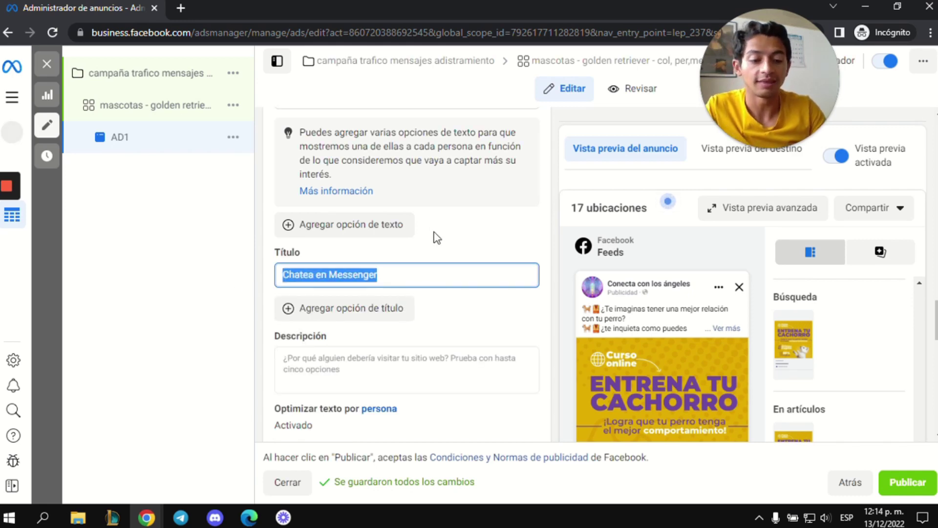
text(50 CUPOS DISPONIBLES)
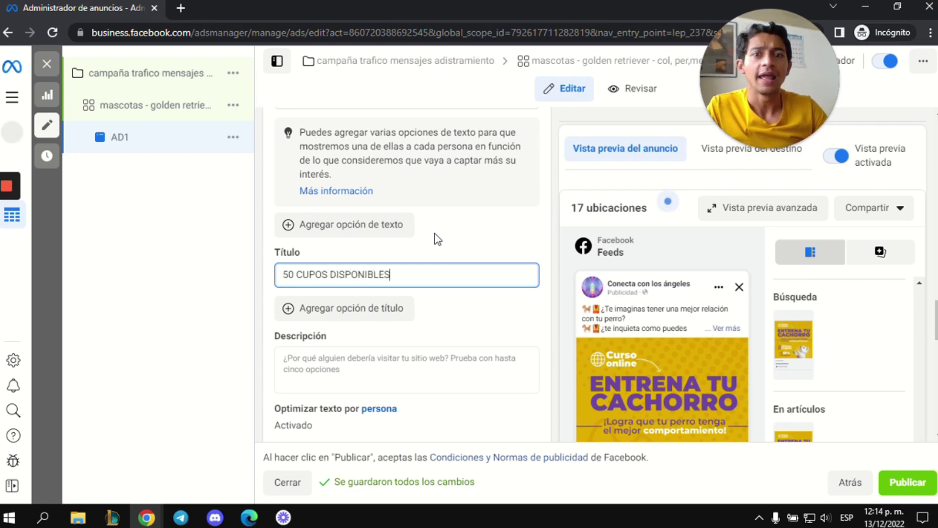
click(550, 241)
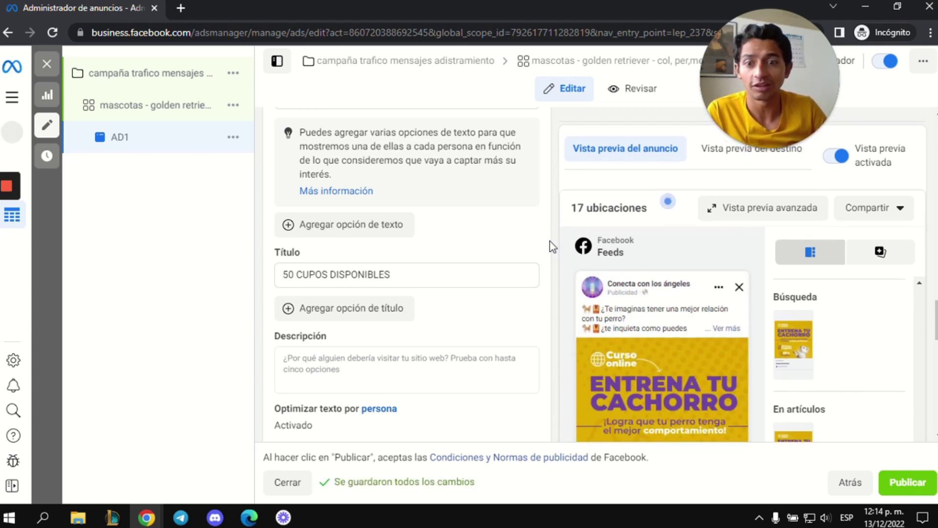
- Open the ad's call-to-action choices and look through the available options
scroll(550, 242, down, 4)
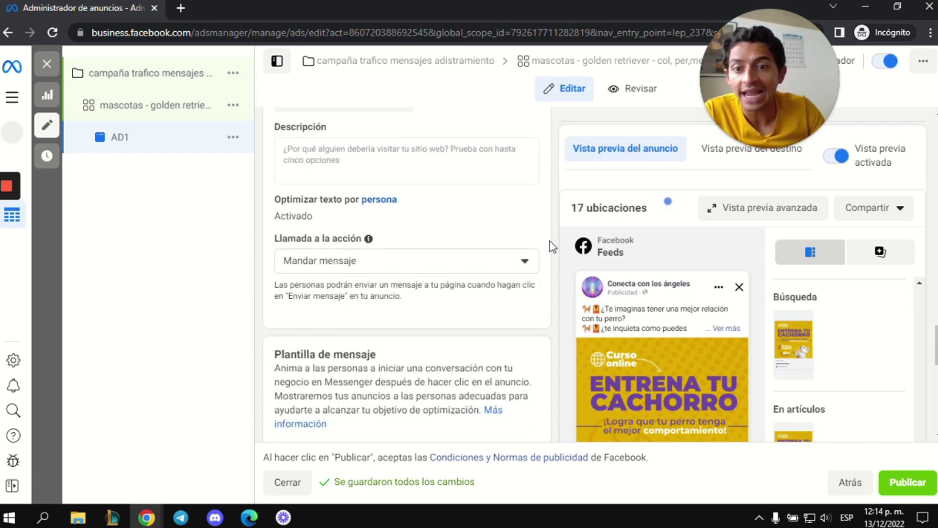
click(443, 259)
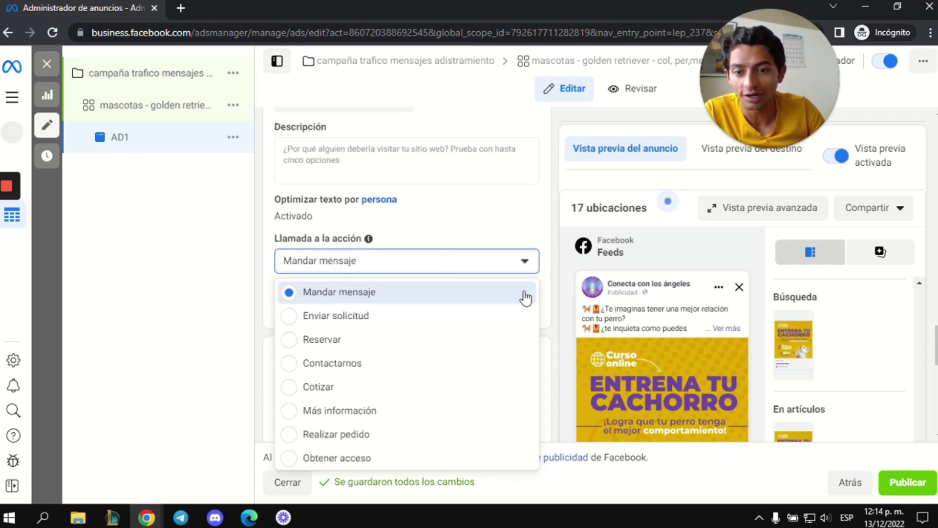
scroll(525, 297, down, 2)
scroll(474, 385, up, 2)
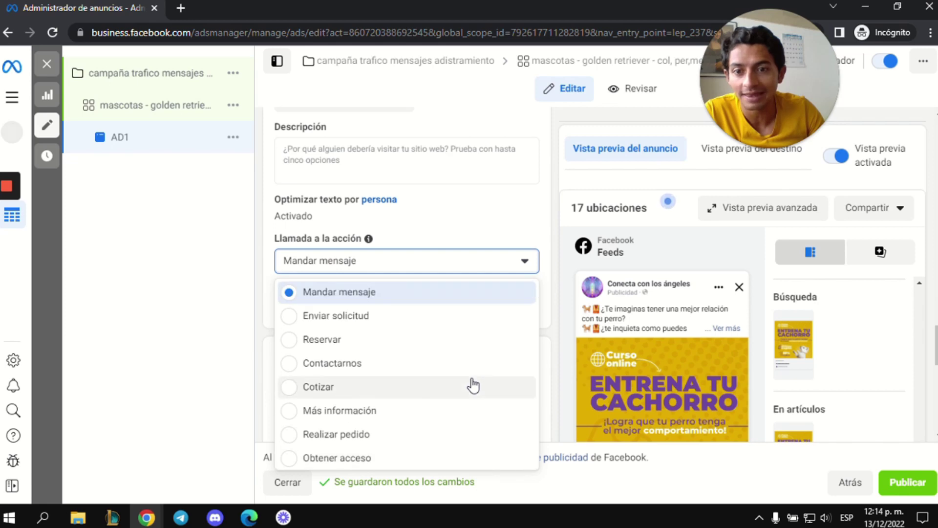